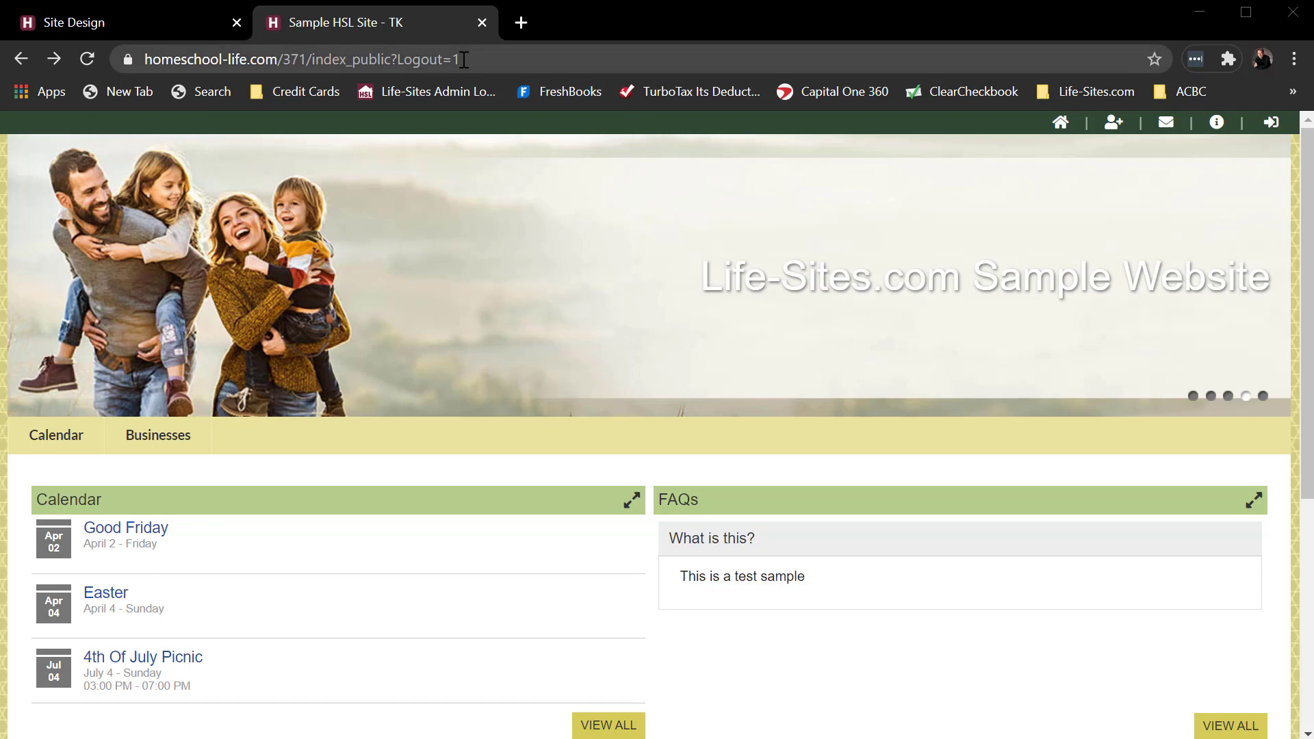
Open the login form, enter the member's user name, and move on to the password field.
{"action": "left_click", "coordinate": [1270, 124]}
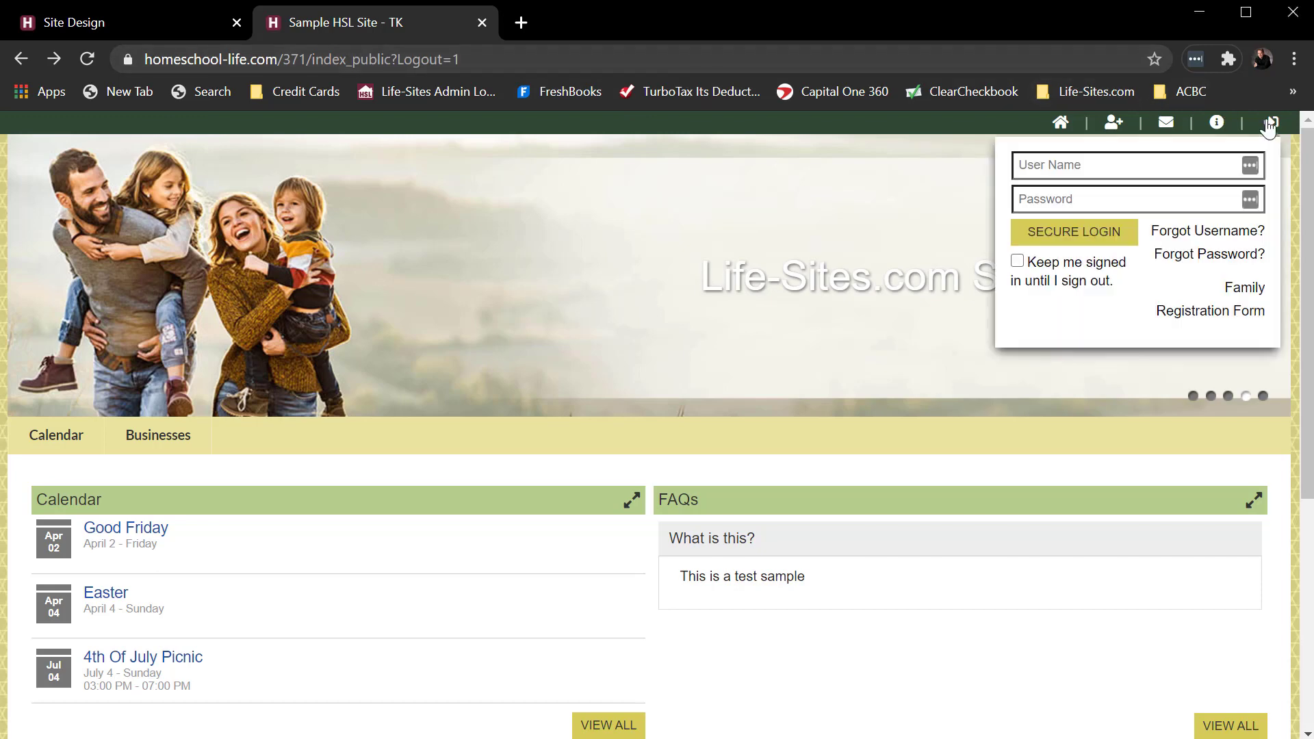
{"action": "left_click", "coordinate": [1123, 168]}
{"action": "type", "text": "g"}
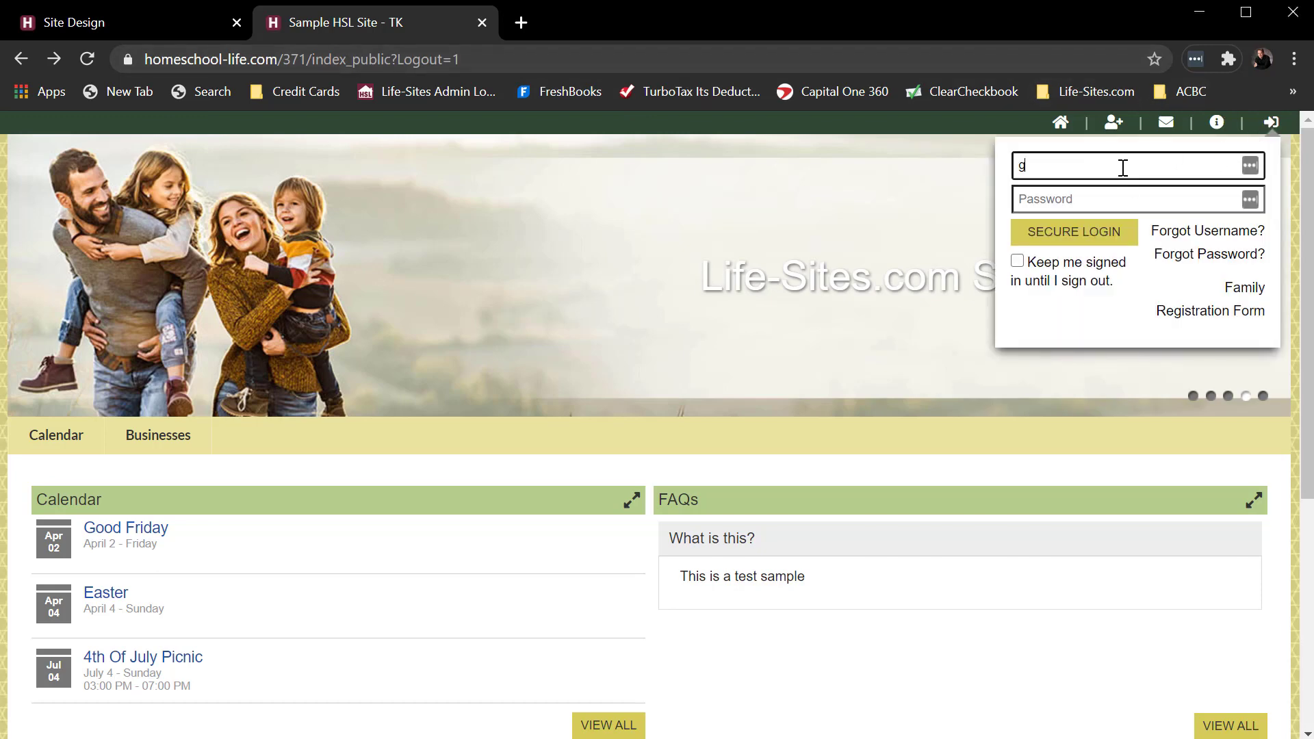
{"action": "type", "text": "eorge"}
{"action": "key", "text": "Tab"}
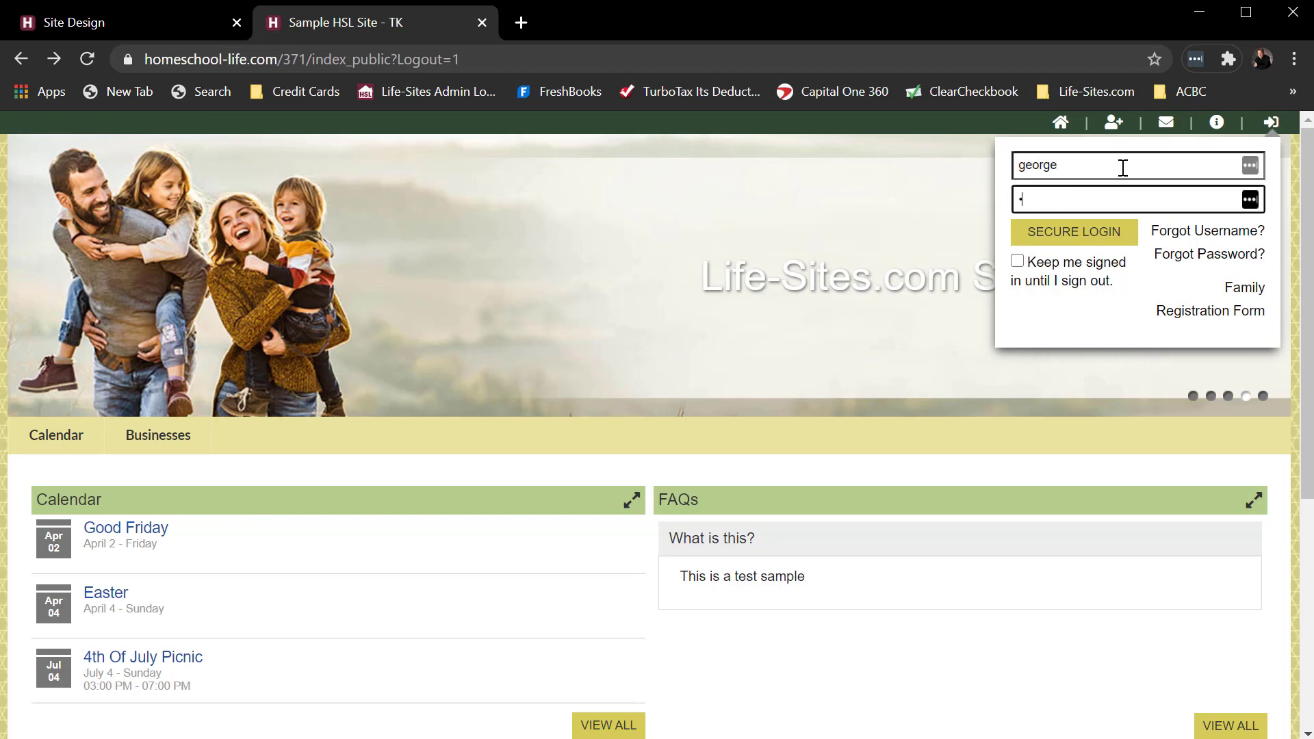
Log in, look over the Classifieds page listings, and begin a new classified with + Classified.
{"action": "left_click", "coordinate": [1096, 232]}
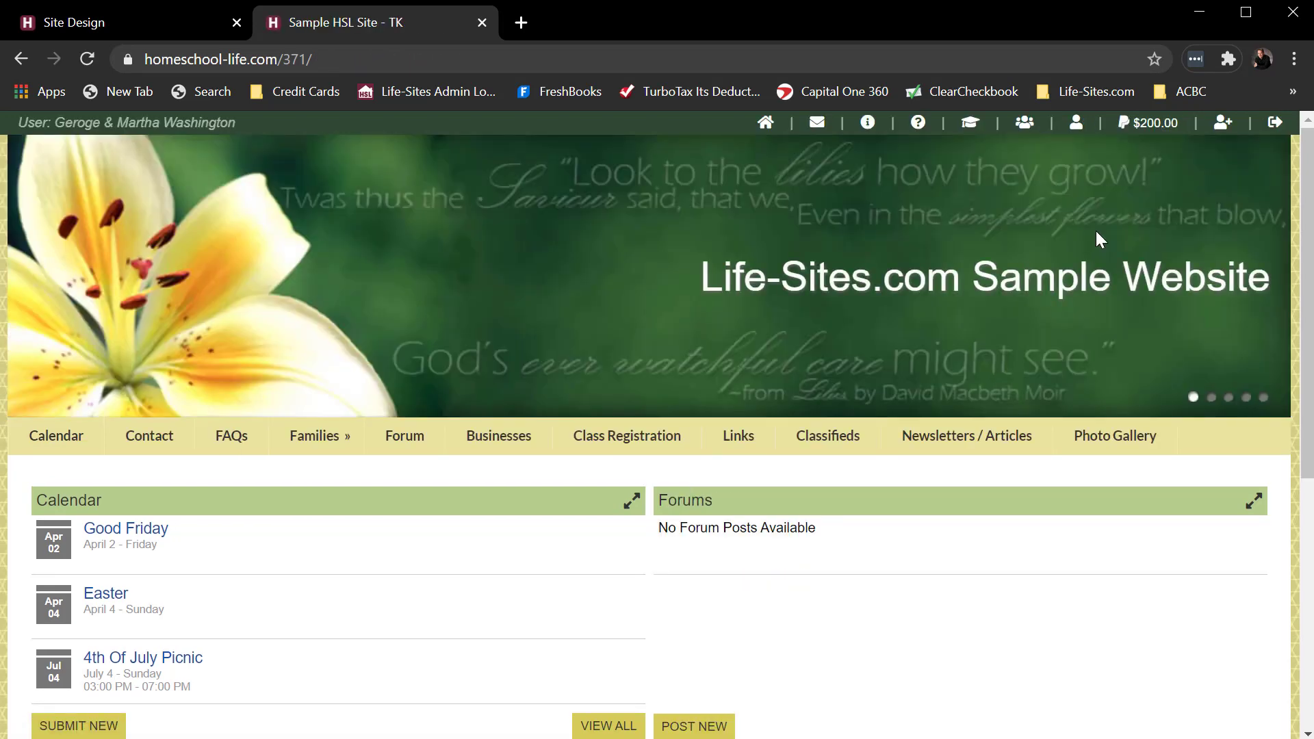
{"action": "left_click", "coordinate": [826, 445]}
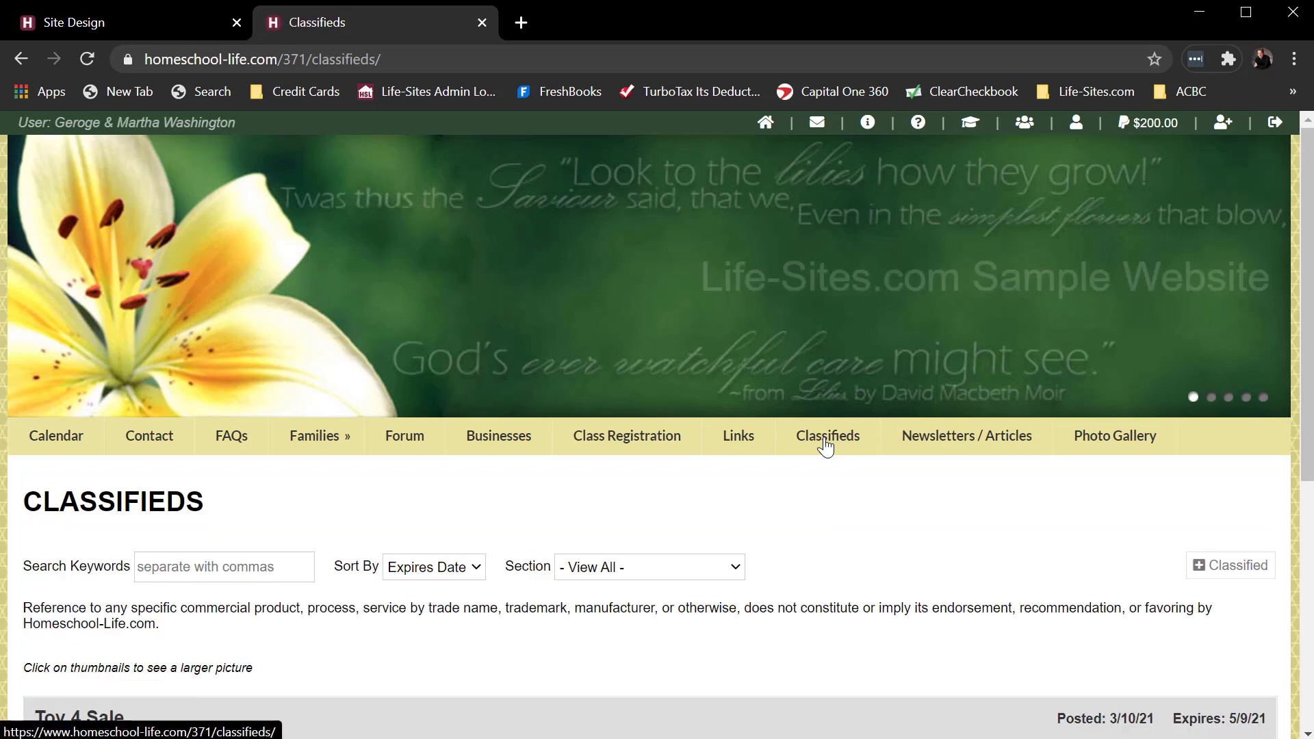
{"action": "scroll", "coordinate": [948, 506], "scroll_direction": "down", "scroll_amount": 4}
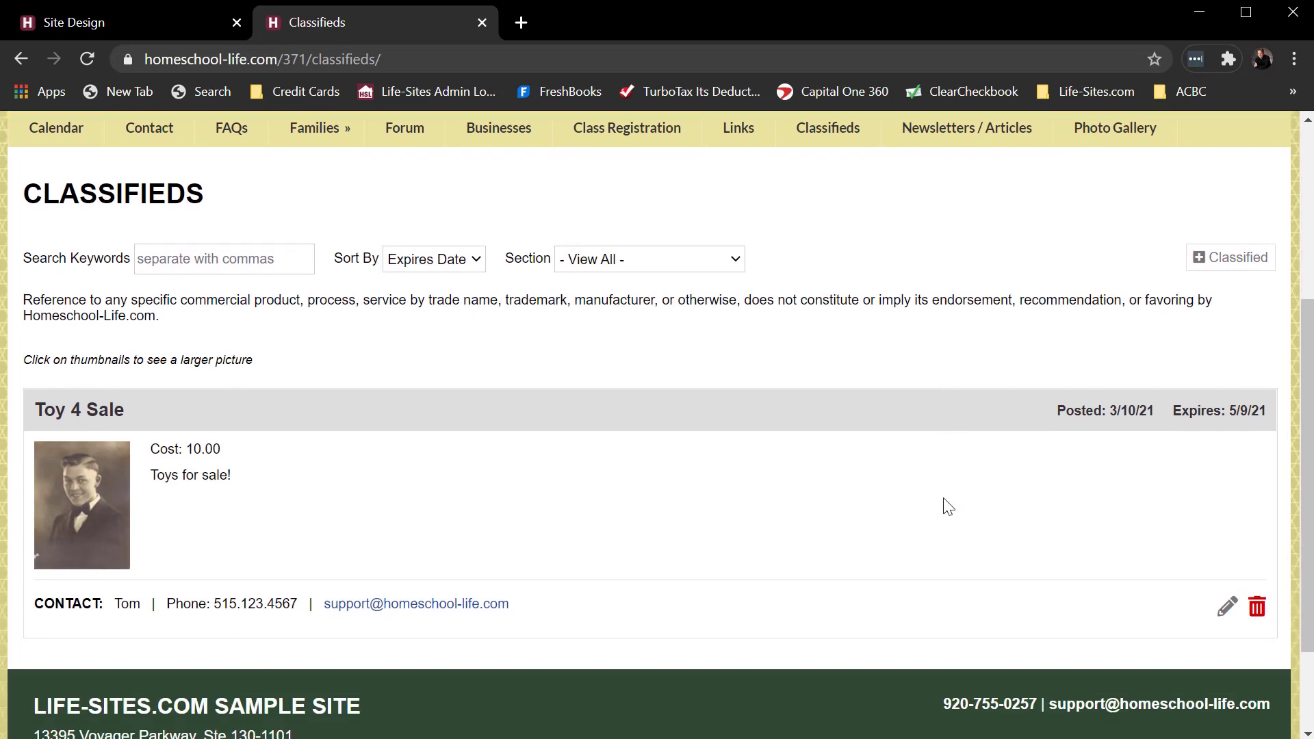
{"action": "scroll", "coordinate": [949, 507], "scroll_direction": "up", "scroll_amount": 1}
{"action": "scroll", "coordinate": [949, 506], "scroll_direction": "down", "scroll_amount": 3}
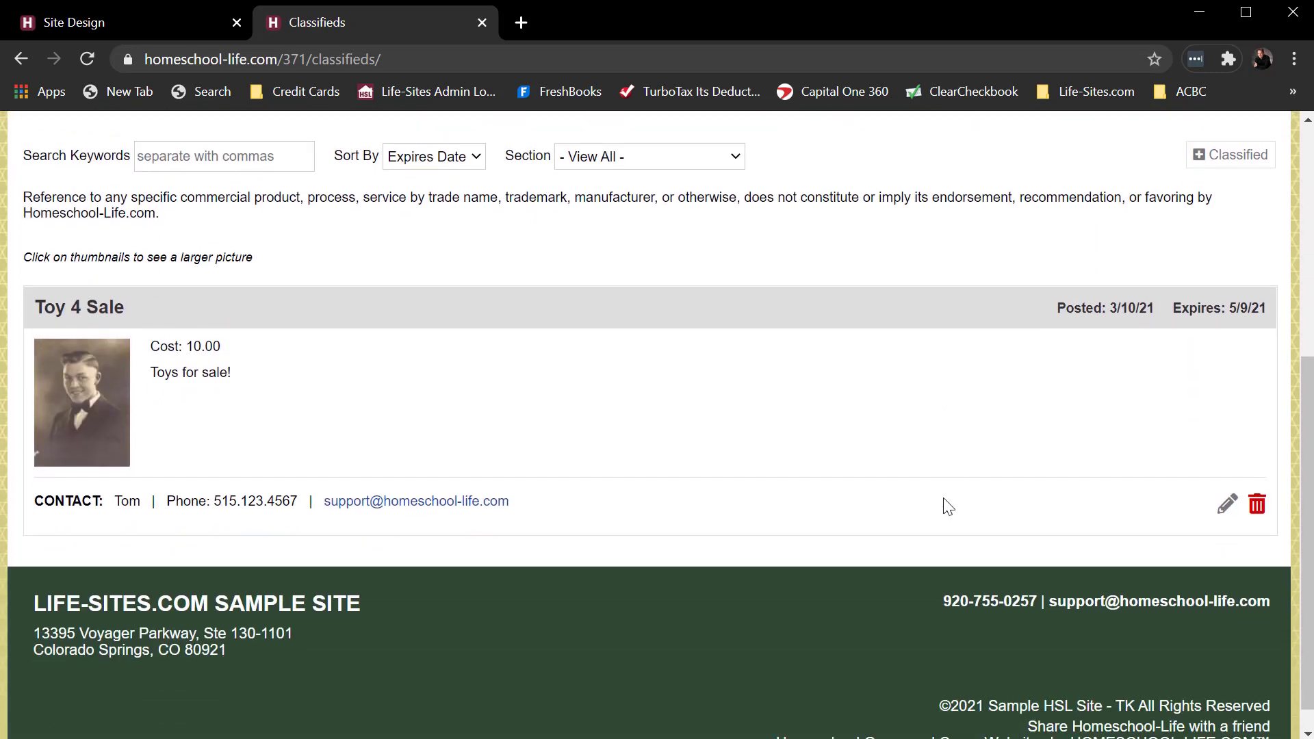
{"action": "scroll", "coordinate": [948, 506], "scroll_direction": "up", "scroll_amount": 3}
{"action": "scroll", "coordinate": [943, 499], "scroll_direction": "up", "scroll_amount": 2}
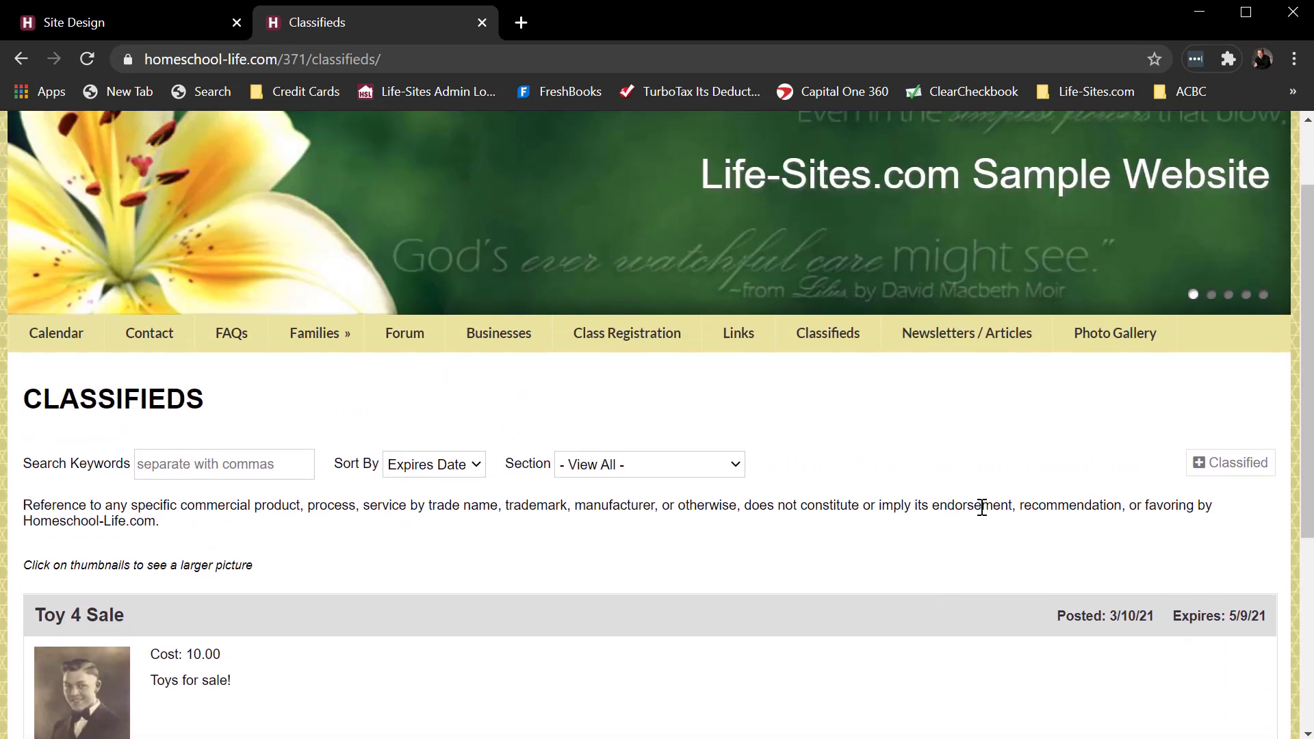
{"action": "left_click", "coordinate": [1230, 469]}
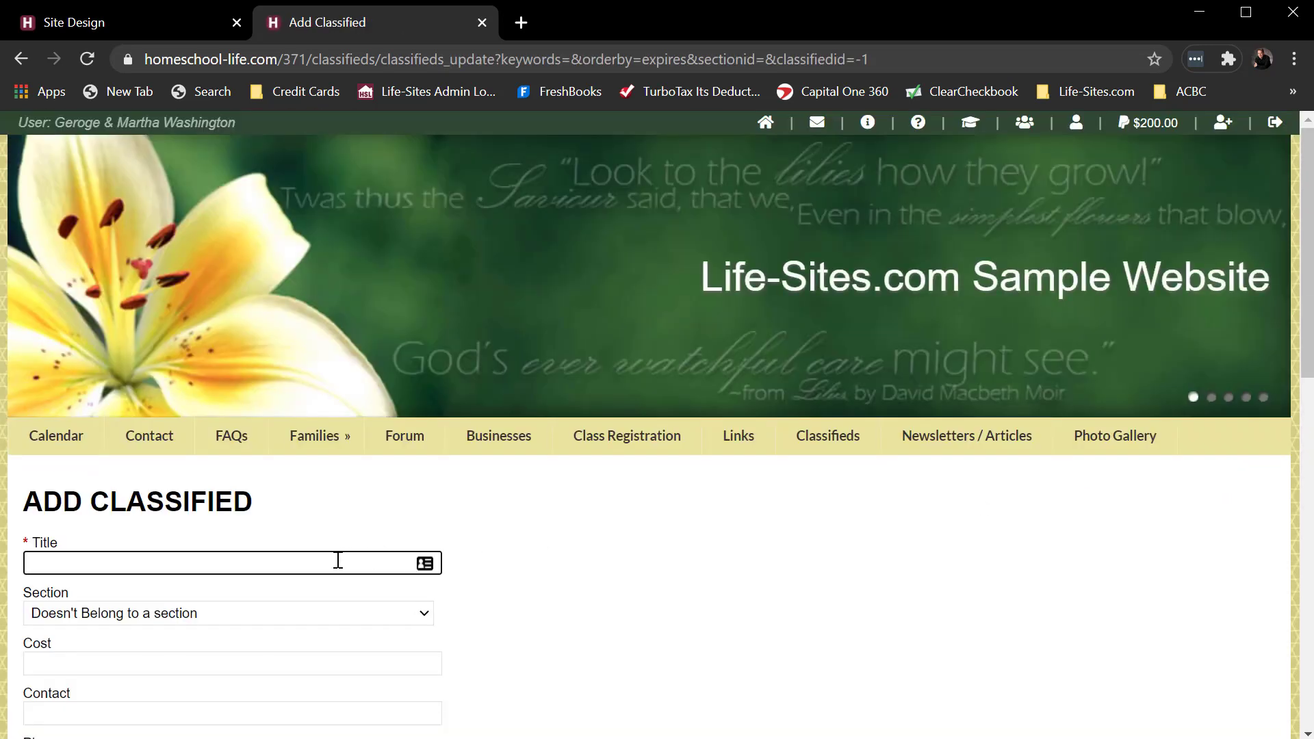
Title the classified 'Abeka Math Book', file it under Books, and enter cost 3.50.
{"action": "type", "text": "Abeka Math Book"}
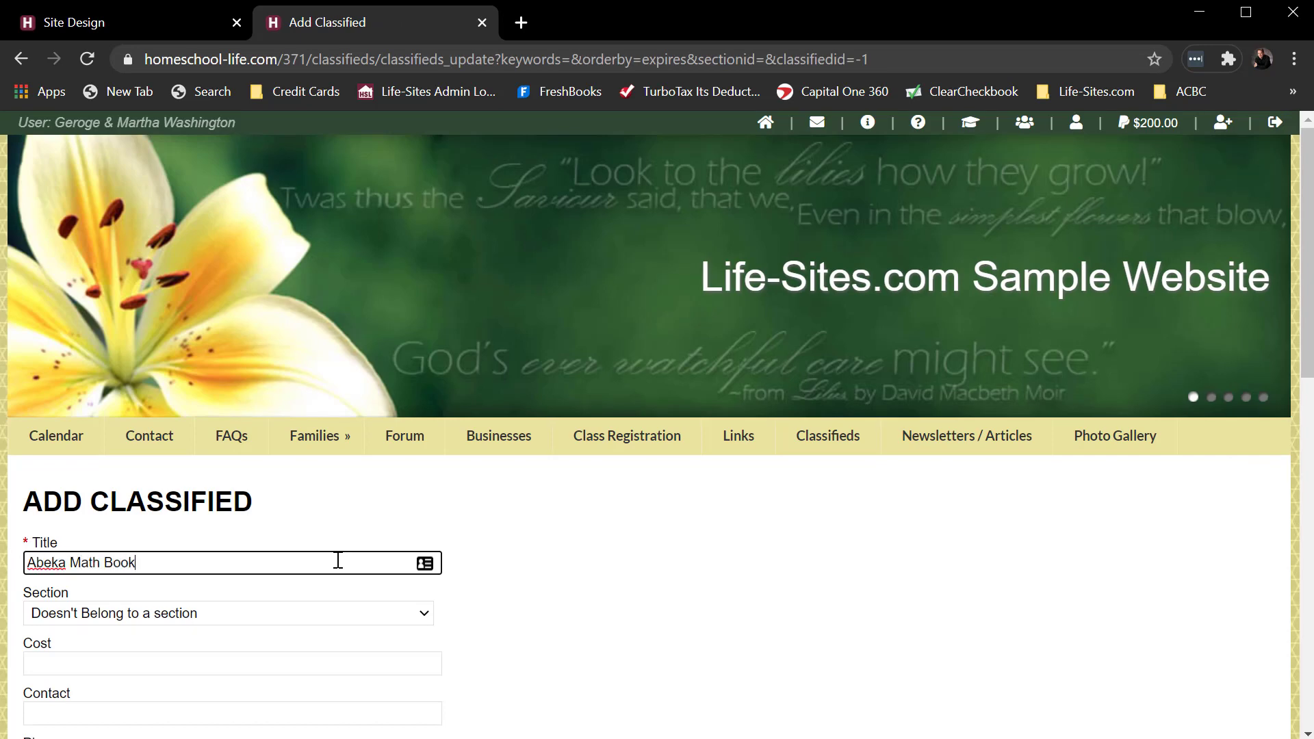
{"action": "left_click", "coordinate": [271, 614]}
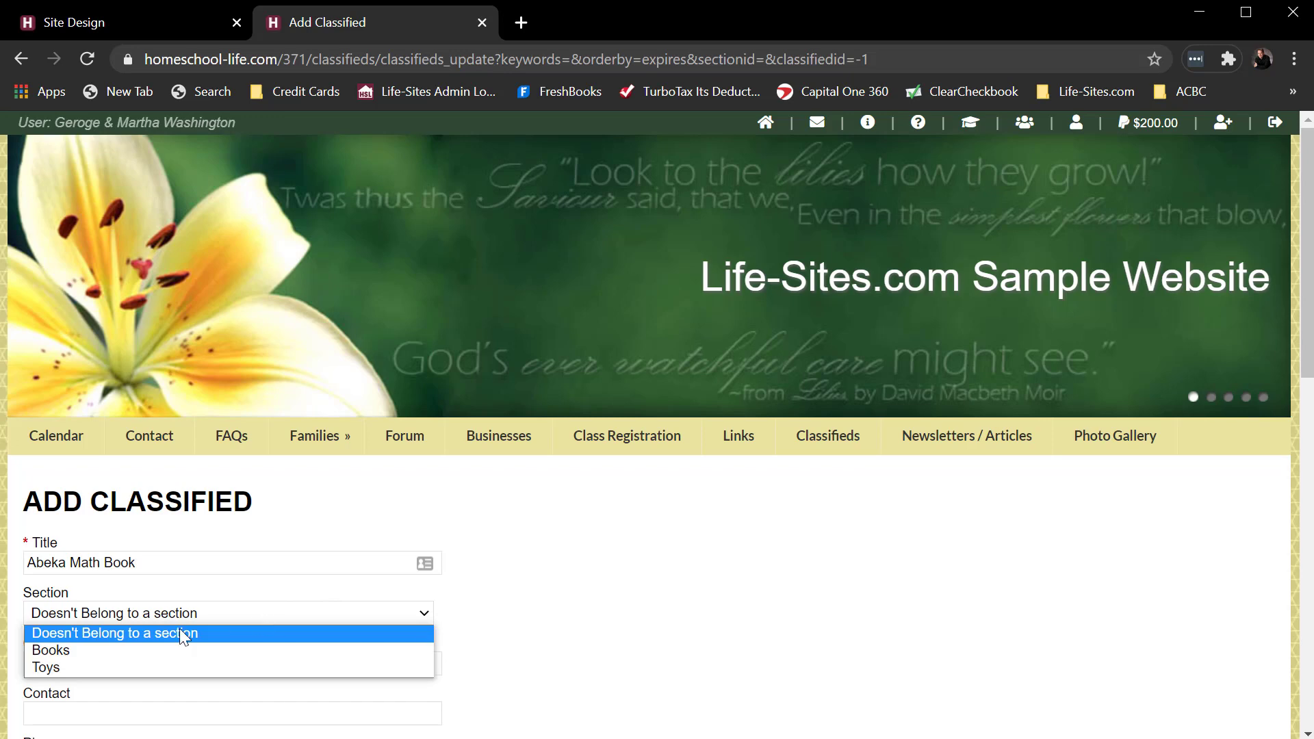
{"action": "left_click", "coordinate": [104, 649]}
{"action": "scroll", "coordinate": [630, 610], "scroll_direction": "down", "scroll_amount": 3}
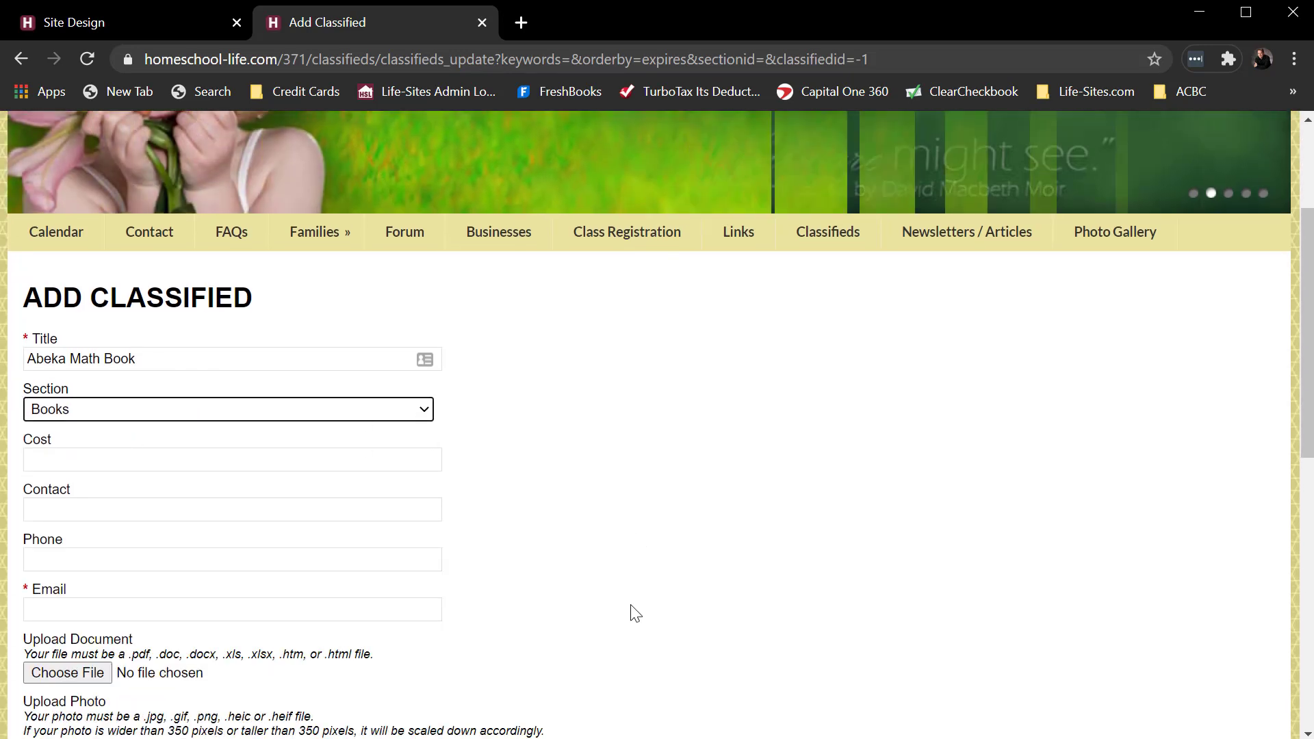
{"action": "left_click", "coordinate": [113, 460]}
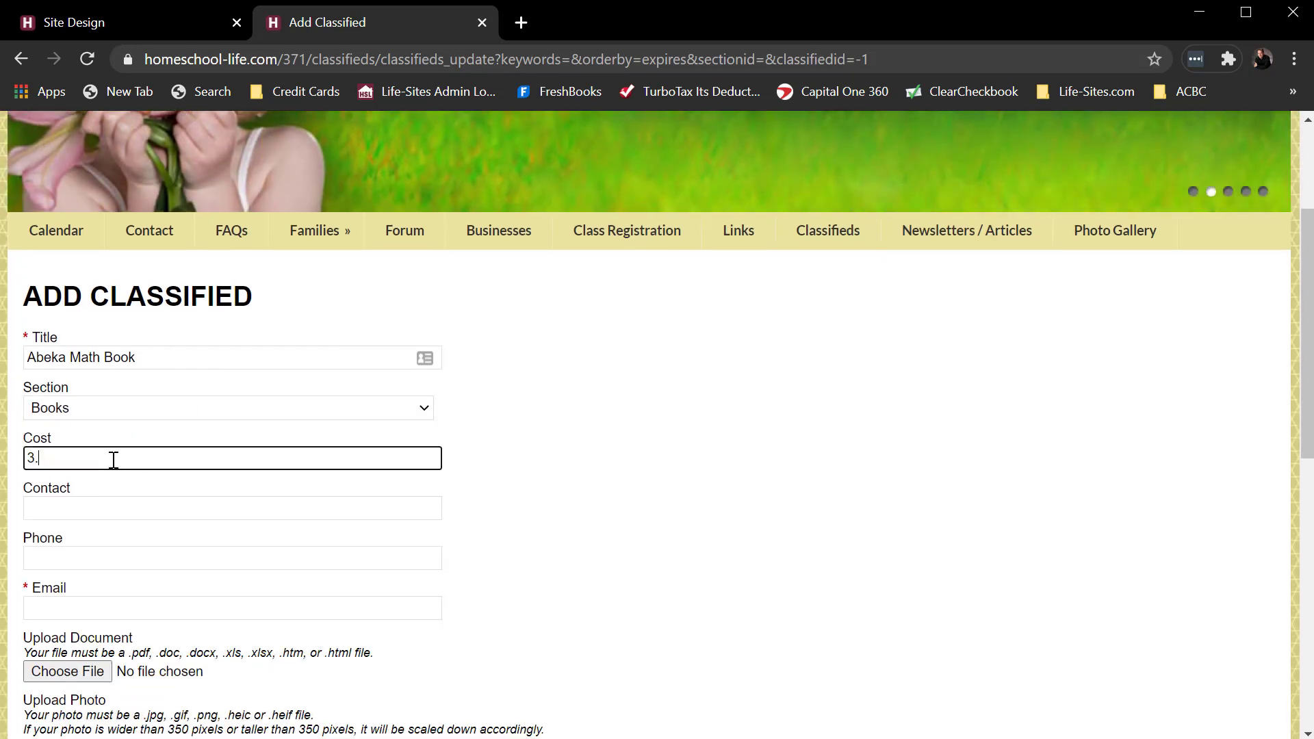
Fill in the contact's name, phone number and e-mail address.
{"action": "left_click", "coordinate": [77, 507]}
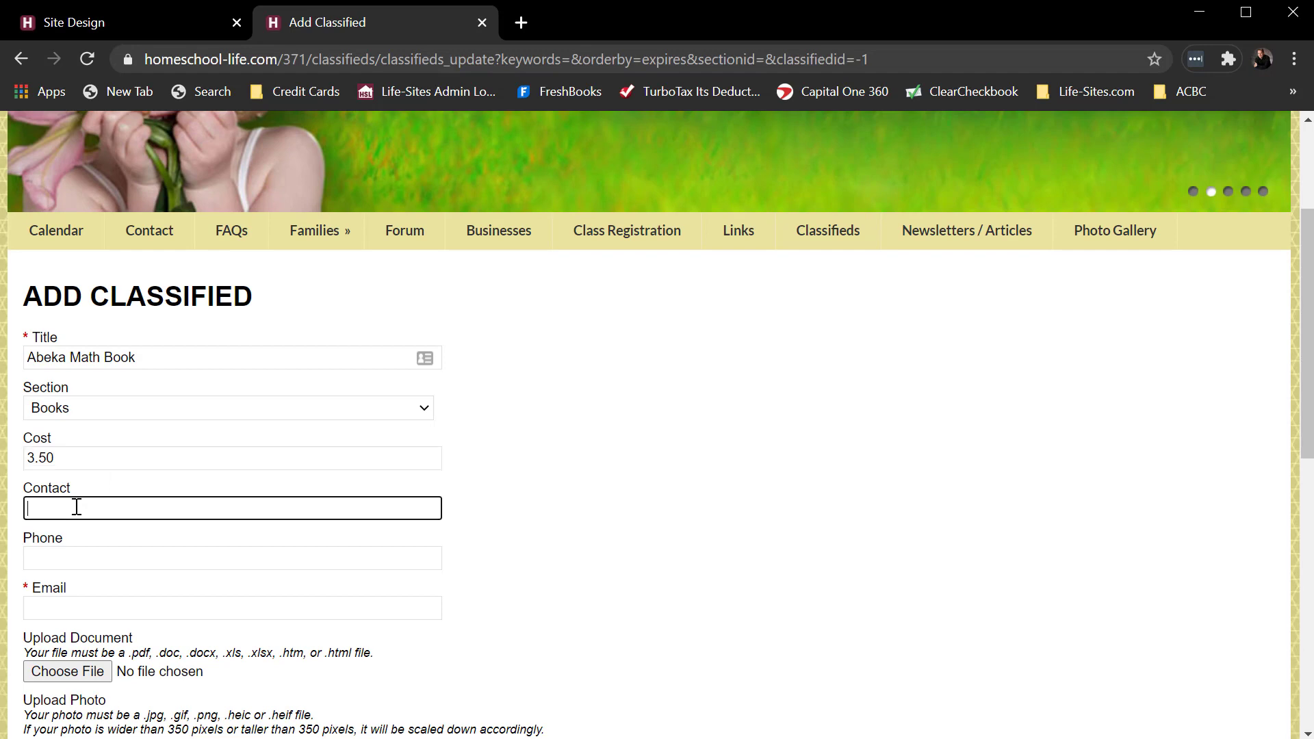
{"action": "type", "text": "Tom"}
{"action": "key", "text": "Tab"}
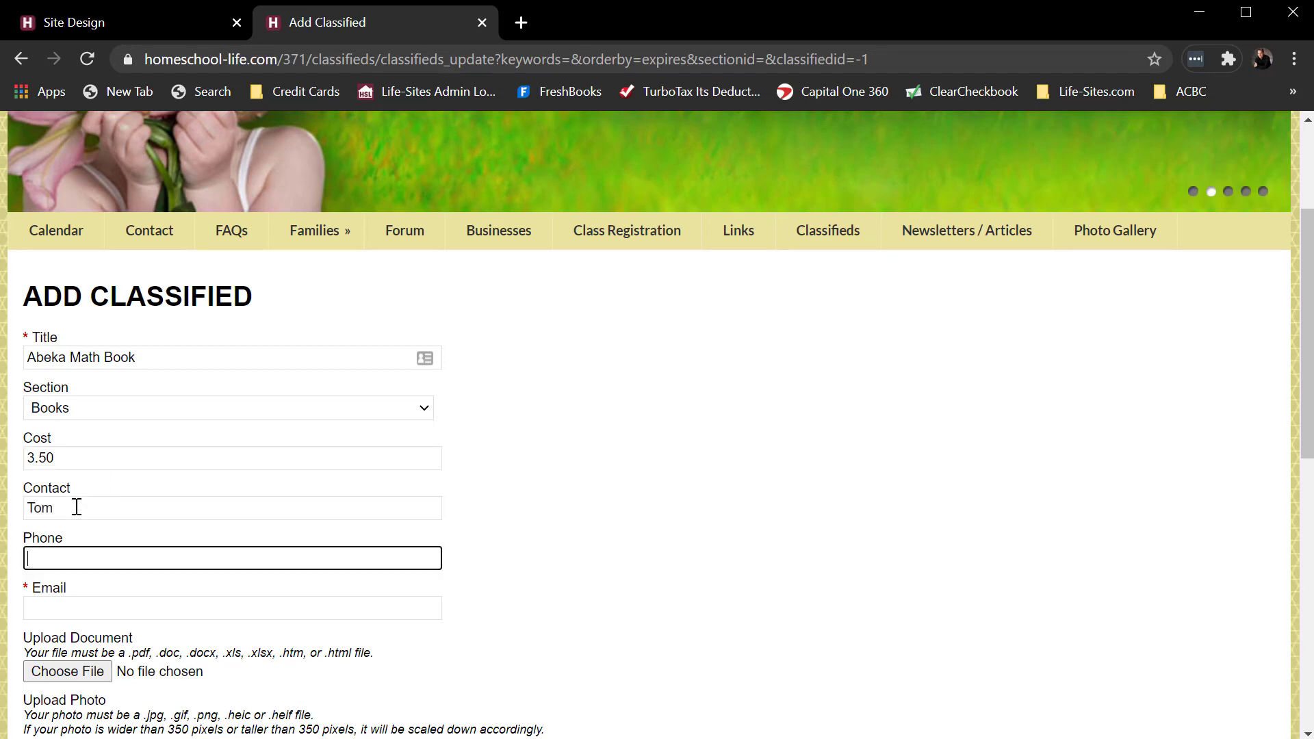
{"action": "type", "text": "123.456.7890"}
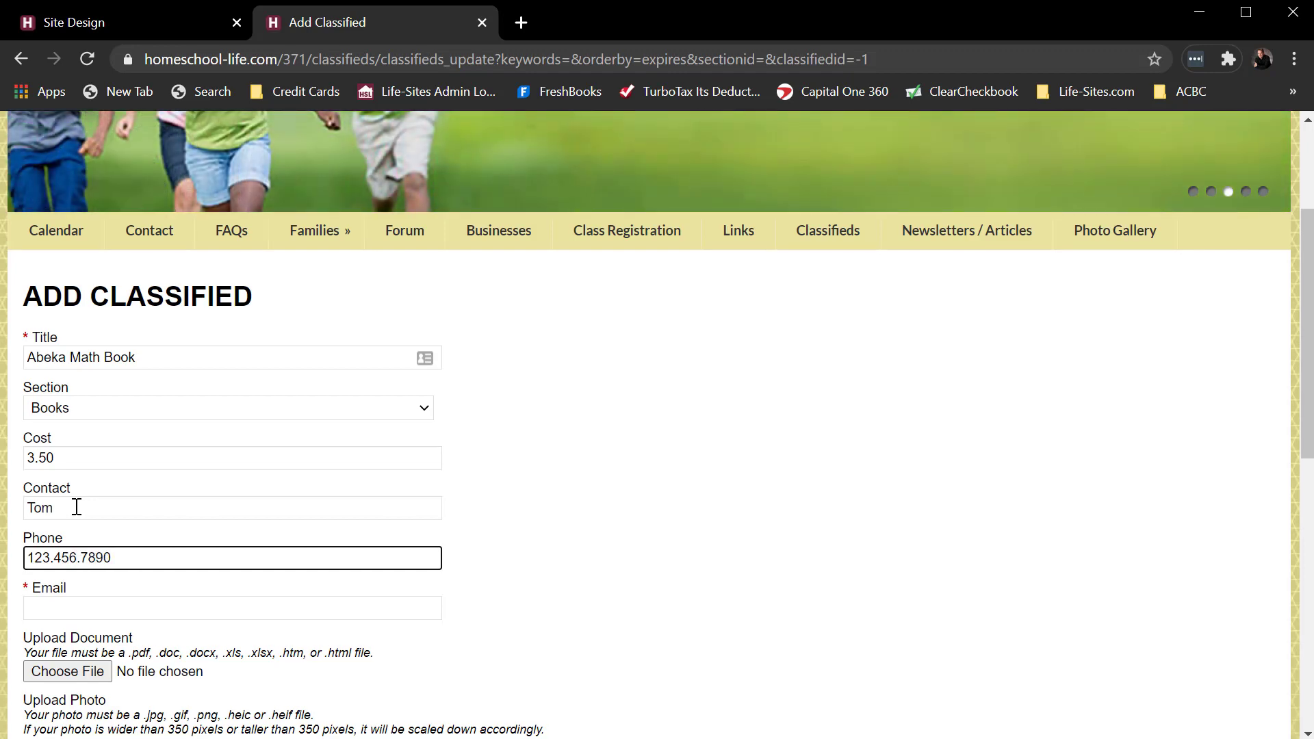
{"action": "left_click", "coordinate": [77, 607]}
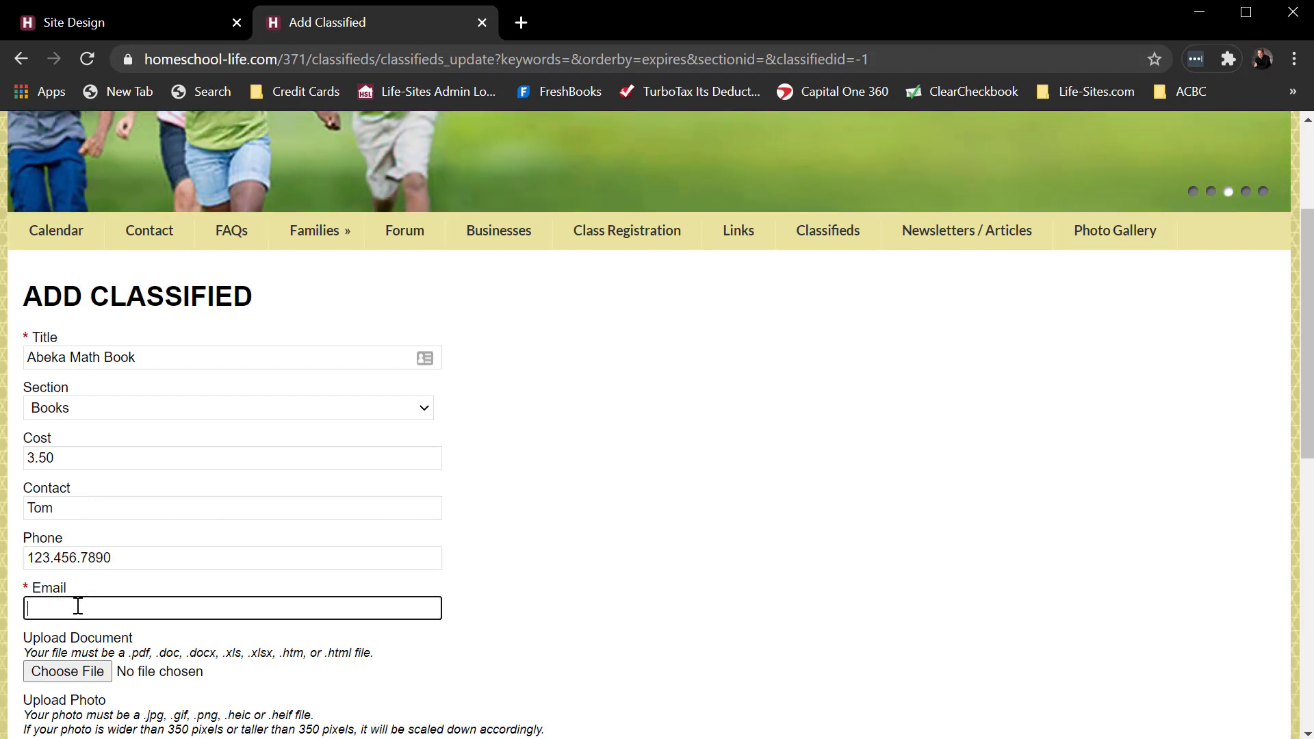
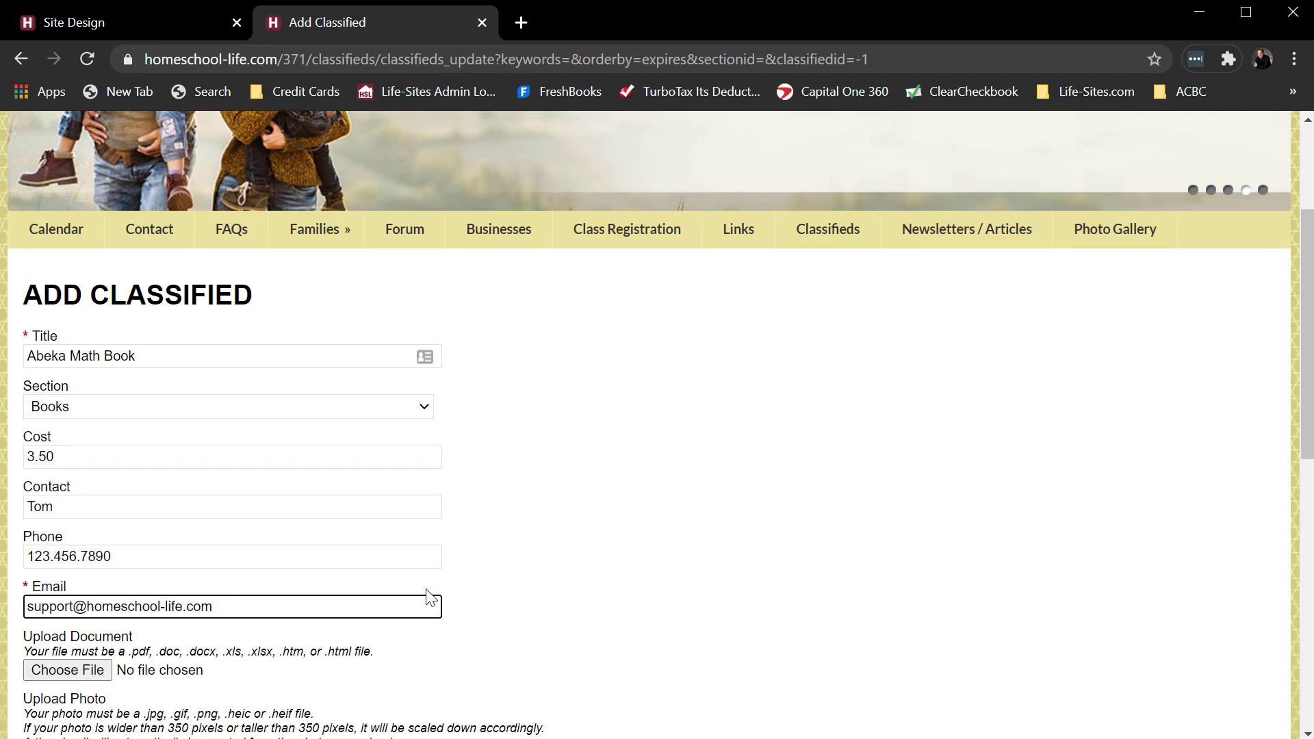
{"action": "scroll", "coordinate": [411, 581], "scroll_direction": "down", "scroll_amount": 5}
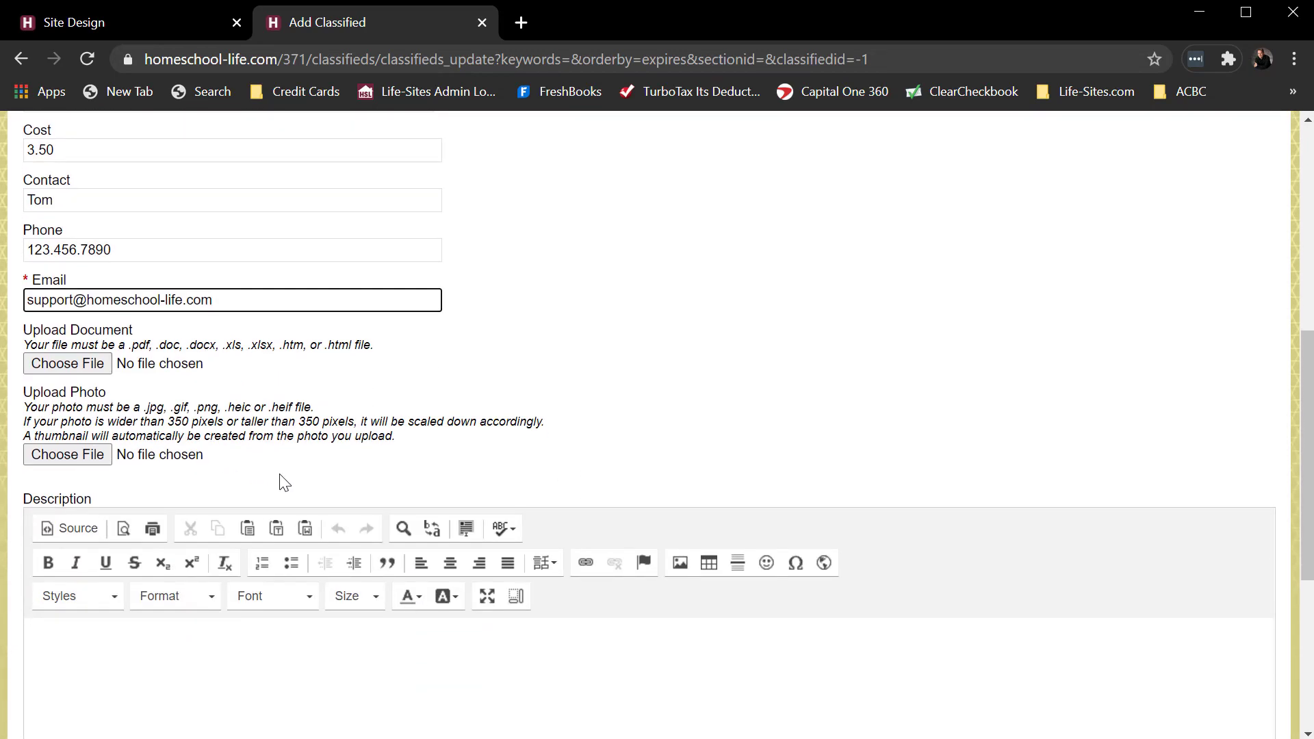
Choose Abeka 1.jpg from the Desktop folder as the listing's upload photo.
{"action": "left_click", "coordinate": [56, 458]}
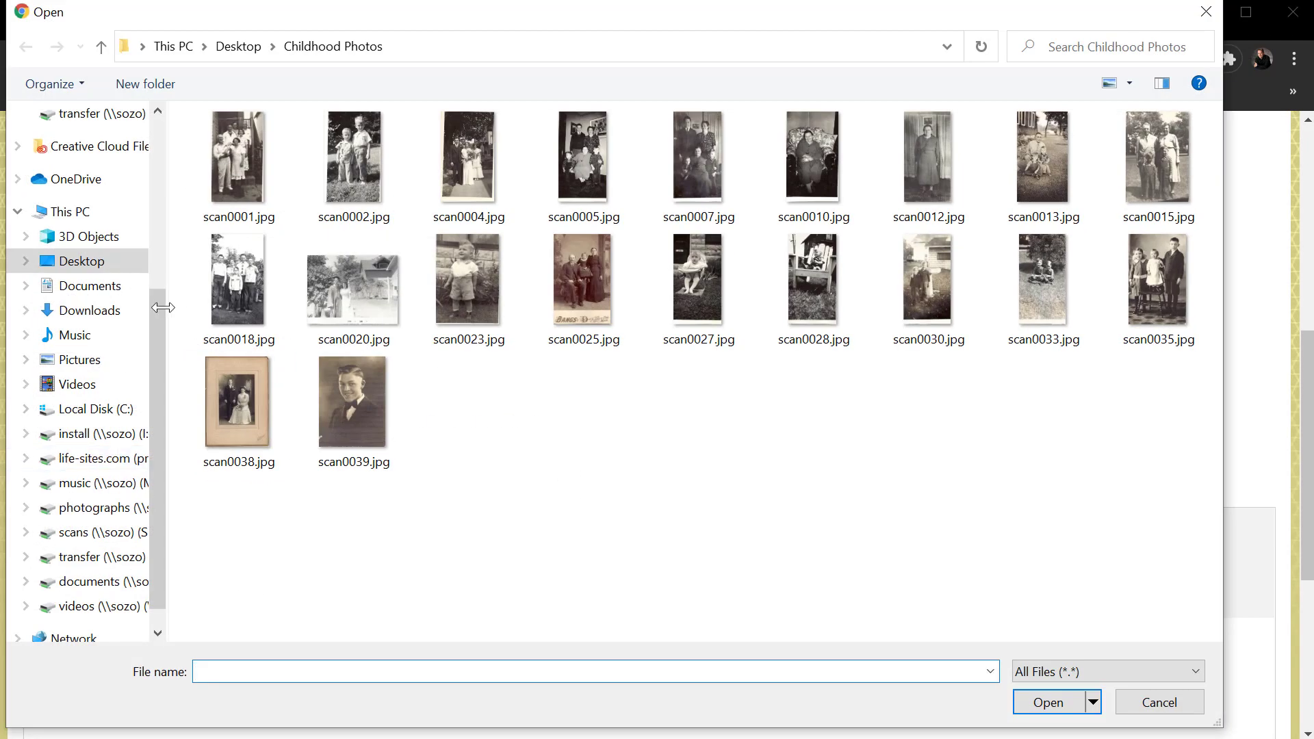
{"action": "left_click", "coordinate": [79, 267]}
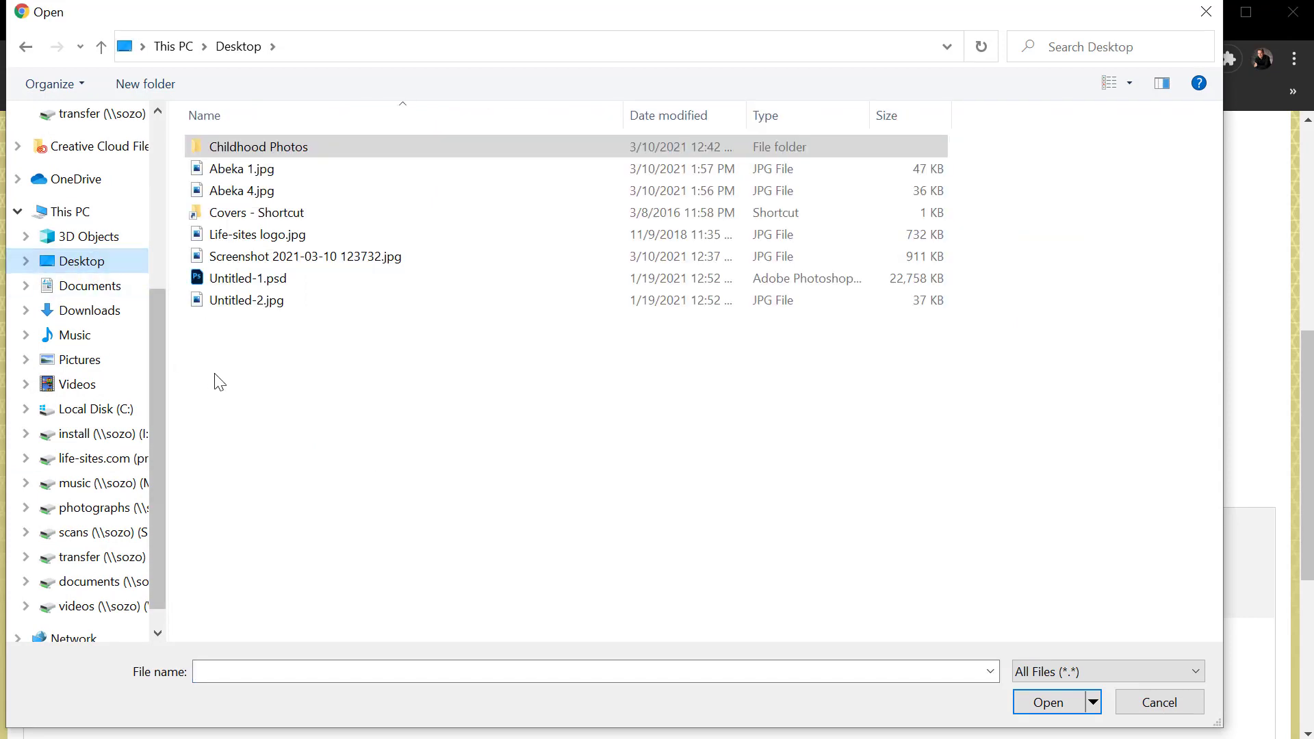
{"action": "left_click", "coordinate": [232, 174]}
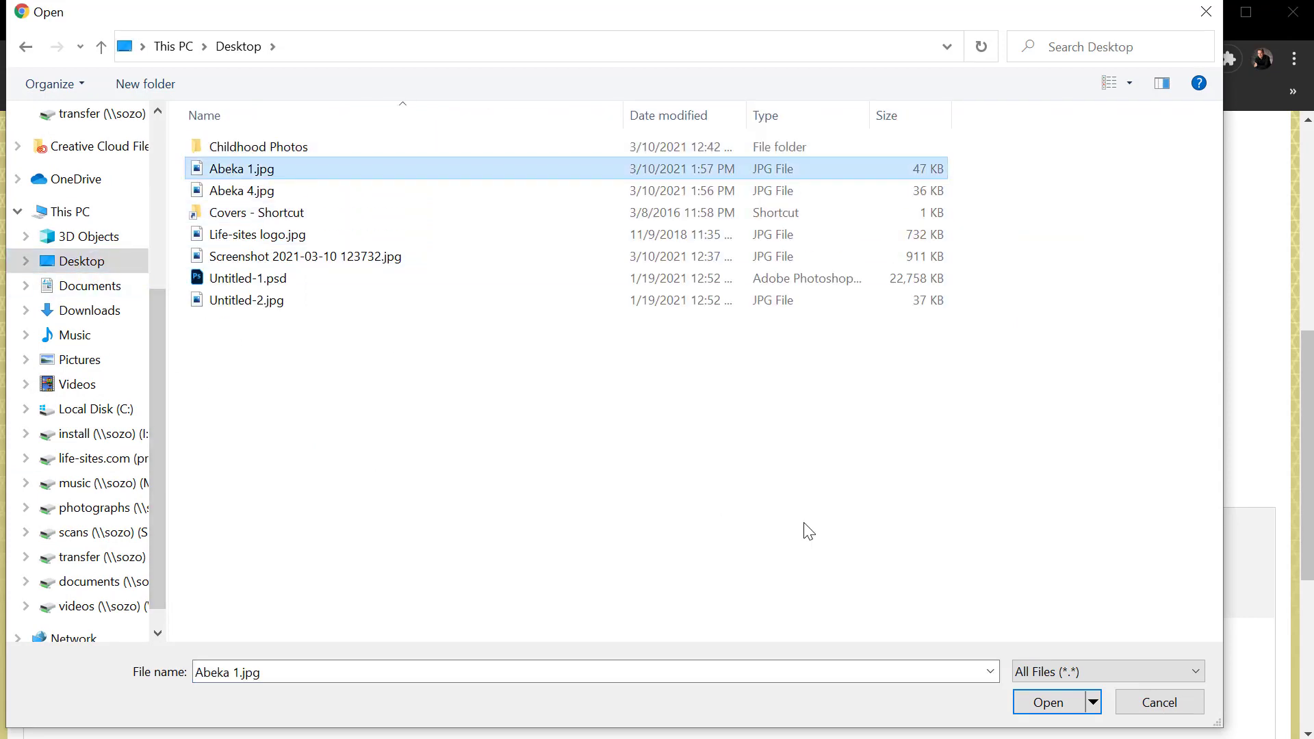
{"action": "left_click", "coordinate": [1044, 702]}
{"action": "scroll", "coordinate": [333, 653], "scroll_direction": "down", "scroll_amount": 3}
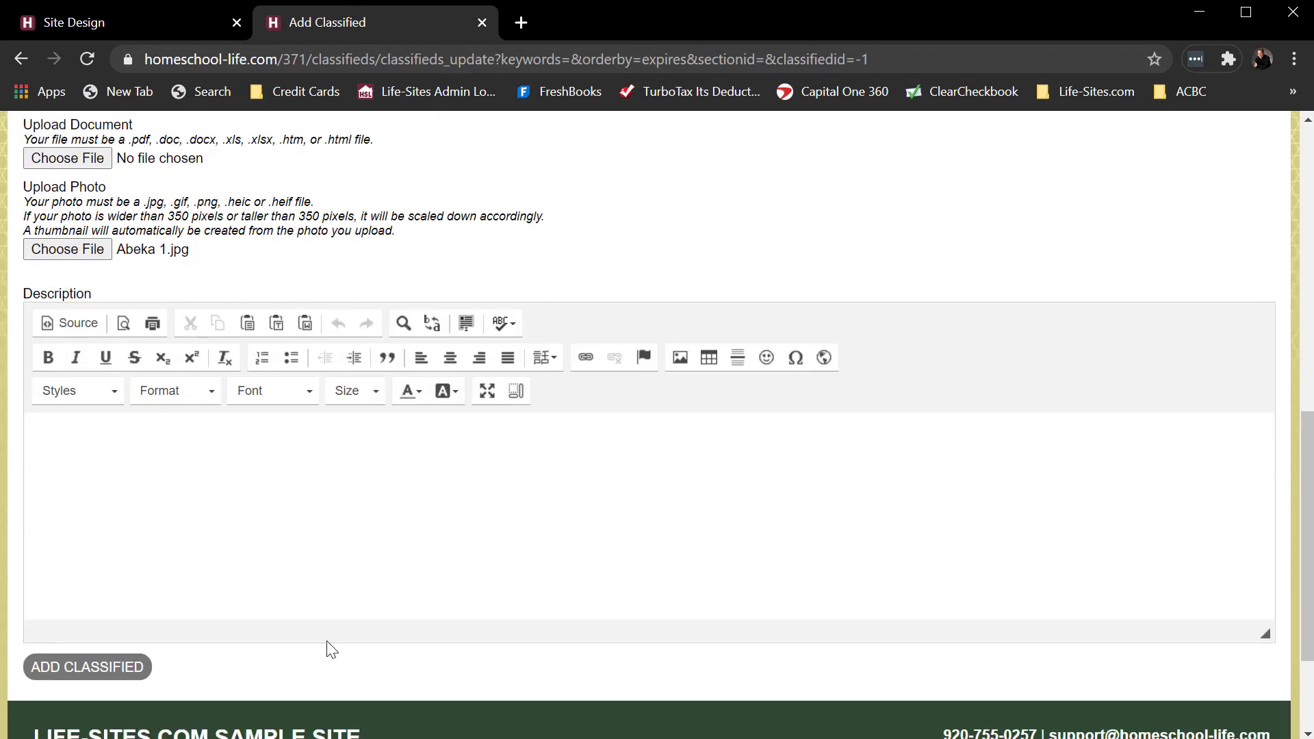
Enter the description 'Almost new math book', submit the classified, and acknowledge the new-record confirmation.
{"action": "left_click", "coordinate": [195, 518]}
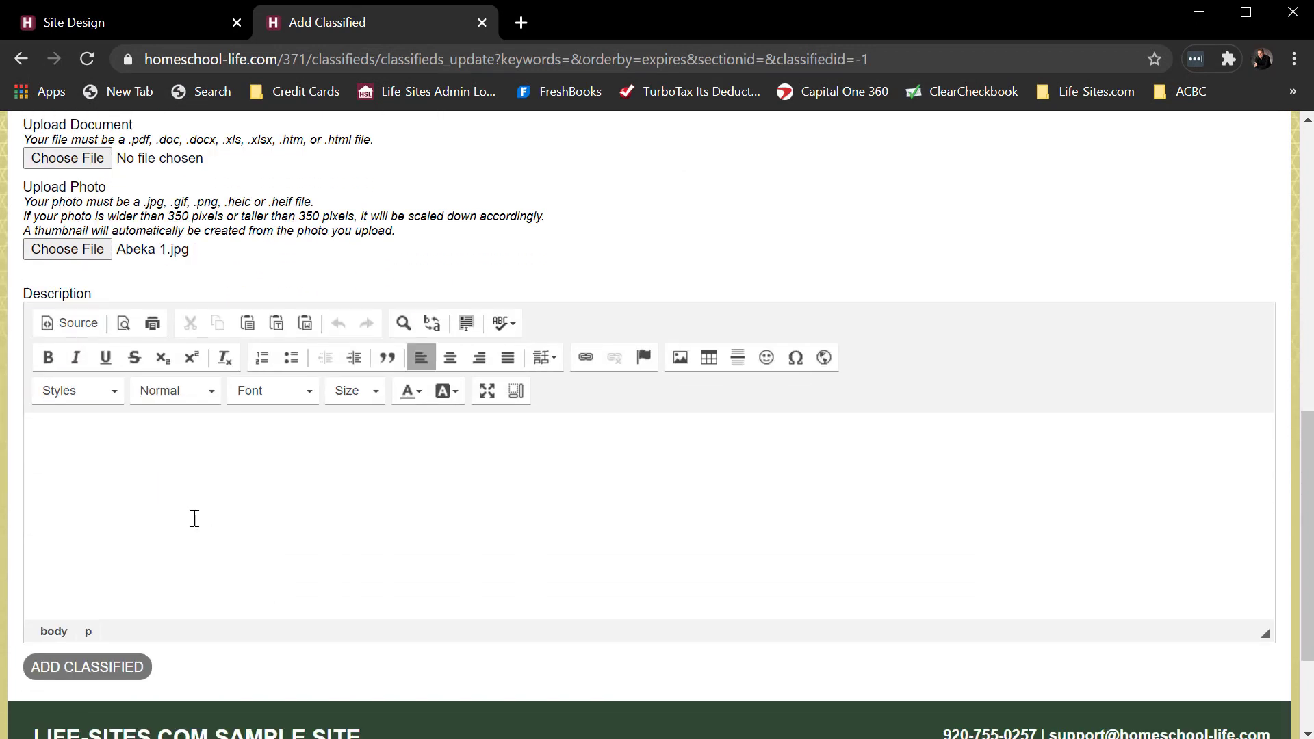
{"action": "type", "text": "Almost new math book!"}
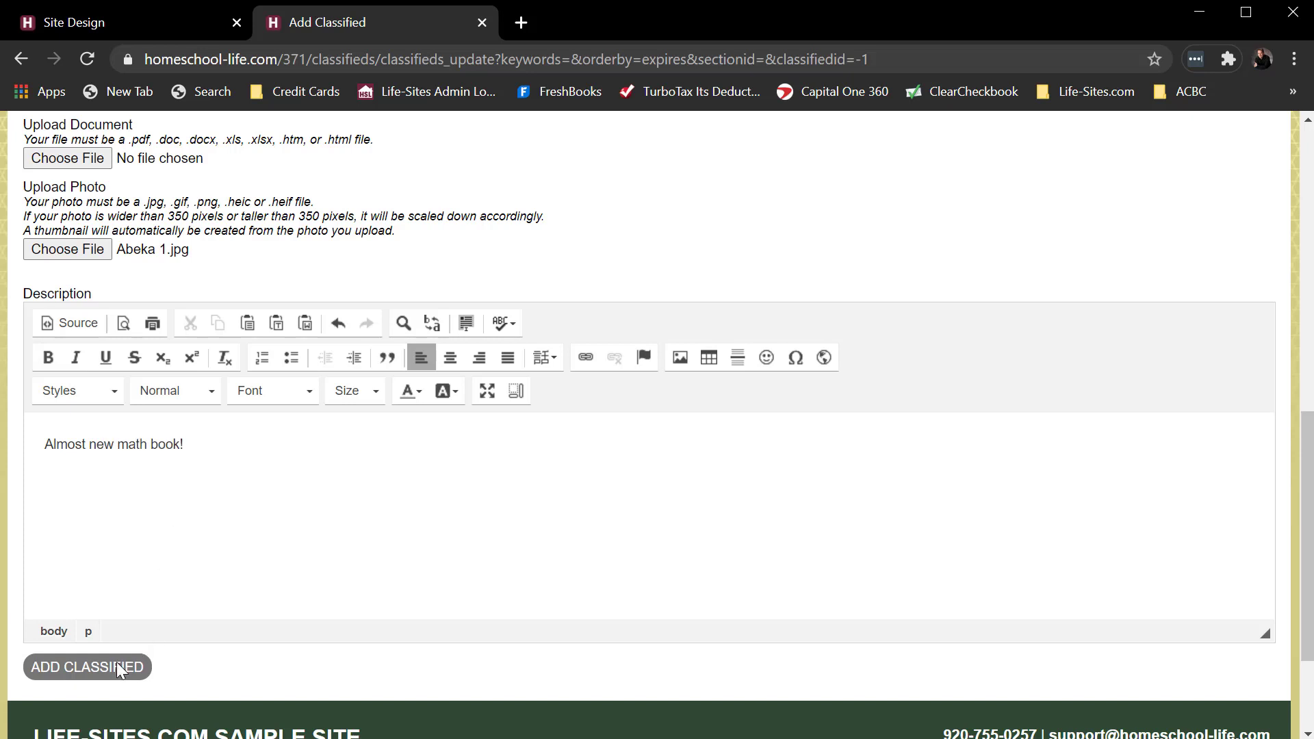
{"action": "left_click", "coordinate": [117, 663]}
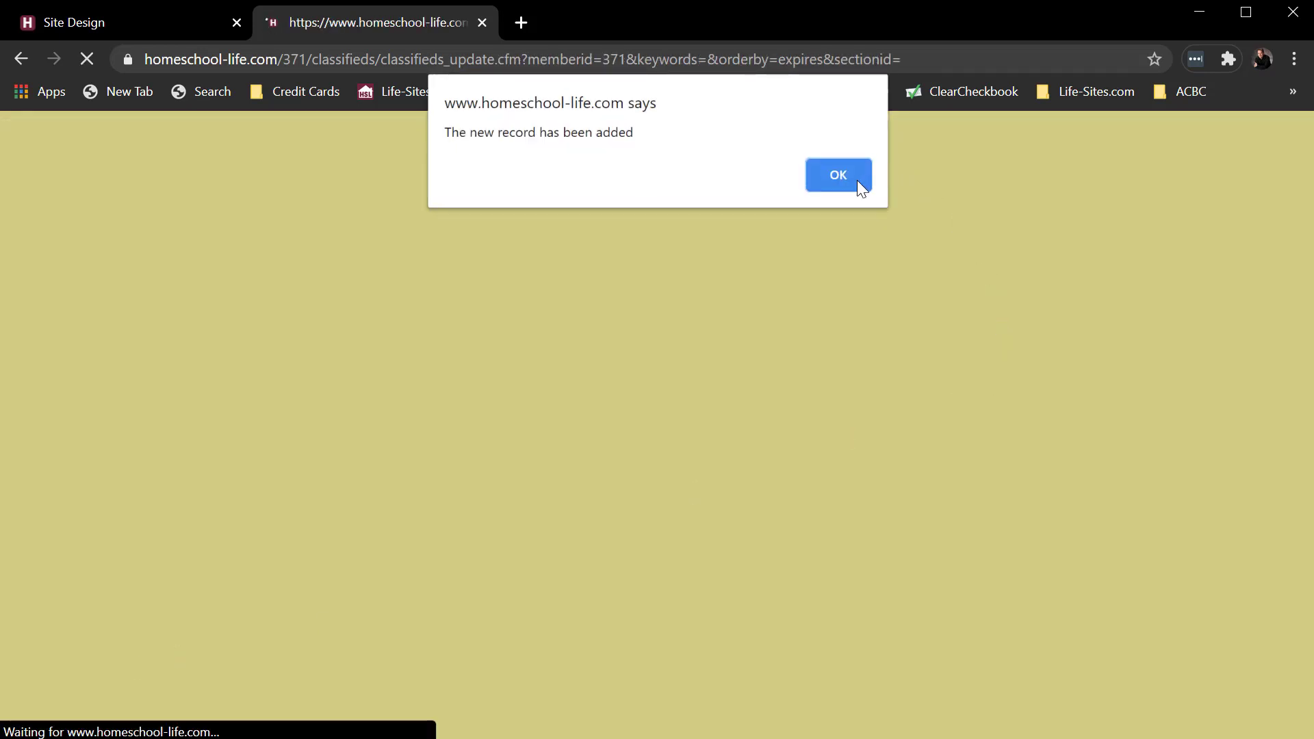
{"action": "left_click", "coordinate": [853, 181]}
Scroll the Classifieds page to review the new Abeka Math Book listing at 3.50.
{"action": "scroll", "coordinate": [1131, 494], "scroll_direction": "down", "scroll_amount": 2}
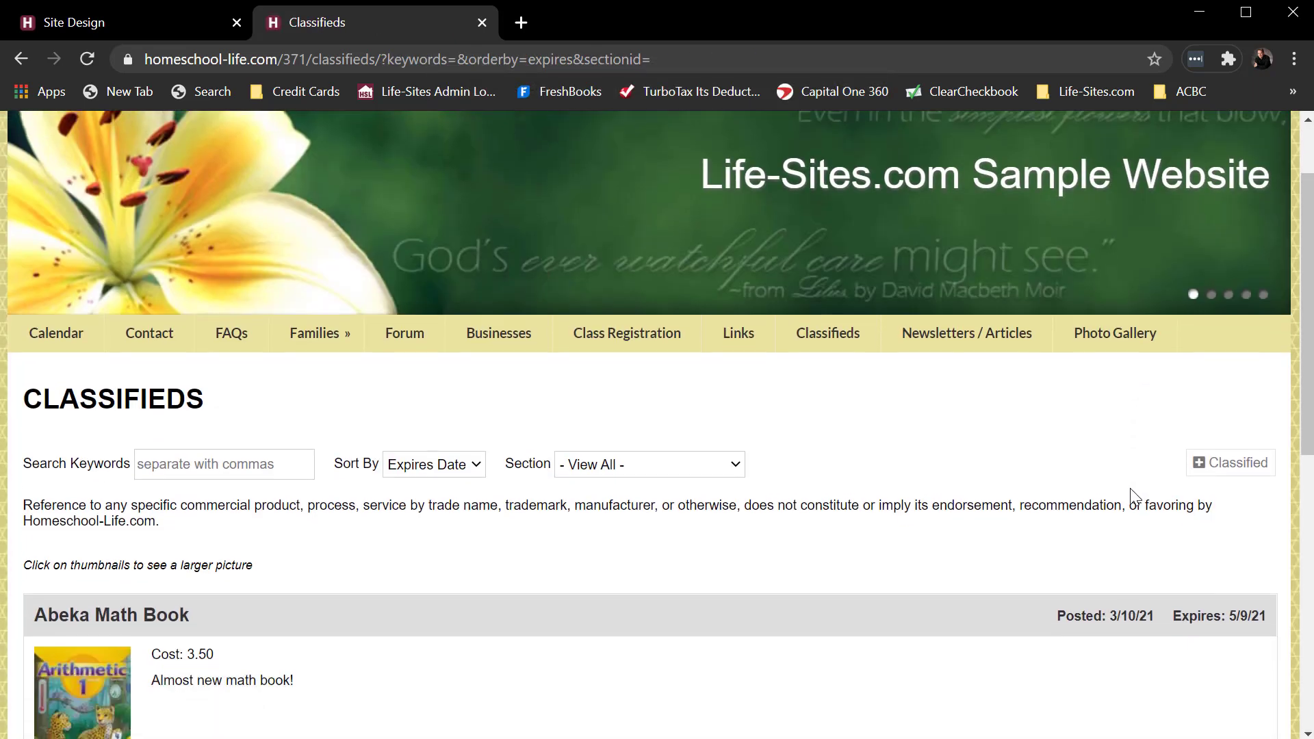
{"action": "scroll", "coordinate": [1131, 494], "scroll_direction": "down", "scroll_amount": 3}
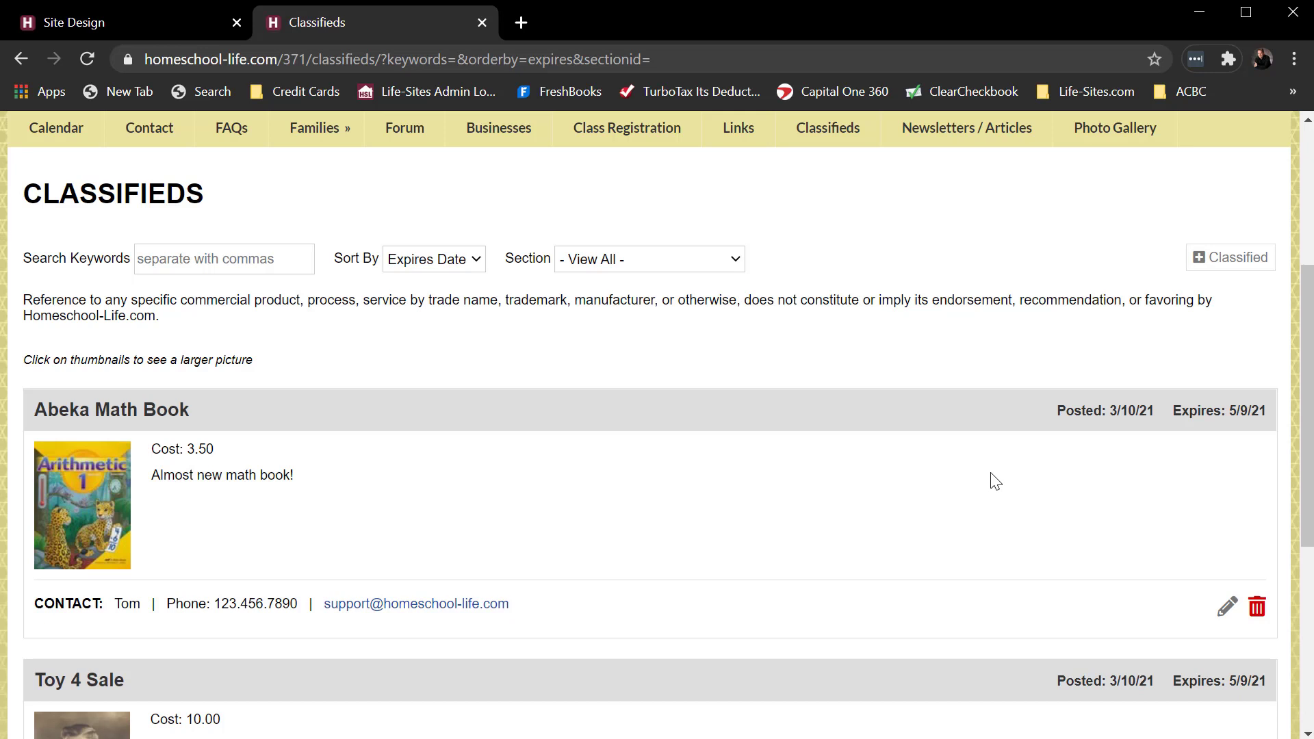
{"action": "scroll", "coordinate": [996, 481], "scroll_direction": "down", "scroll_amount": 1}
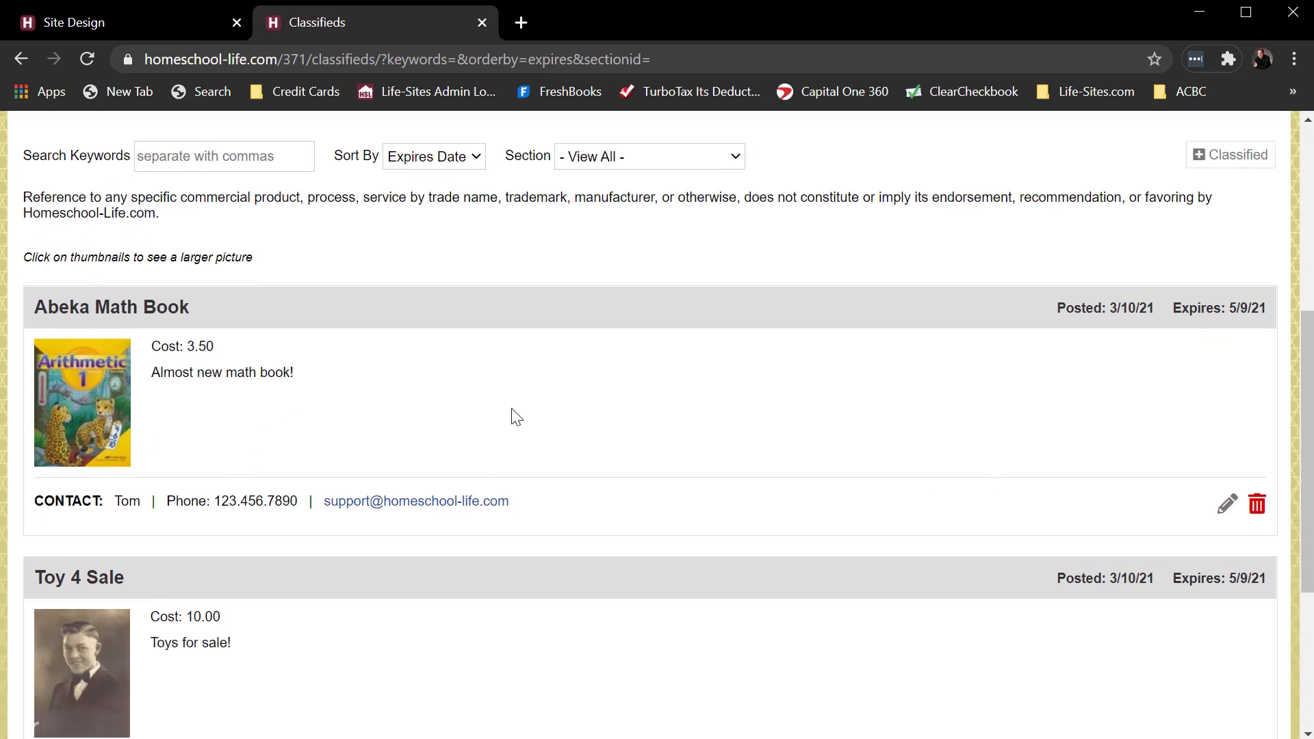
{"action": "scroll", "coordinate": [710, 414], "scroll_direction": "up", "scroll_amount": 1}
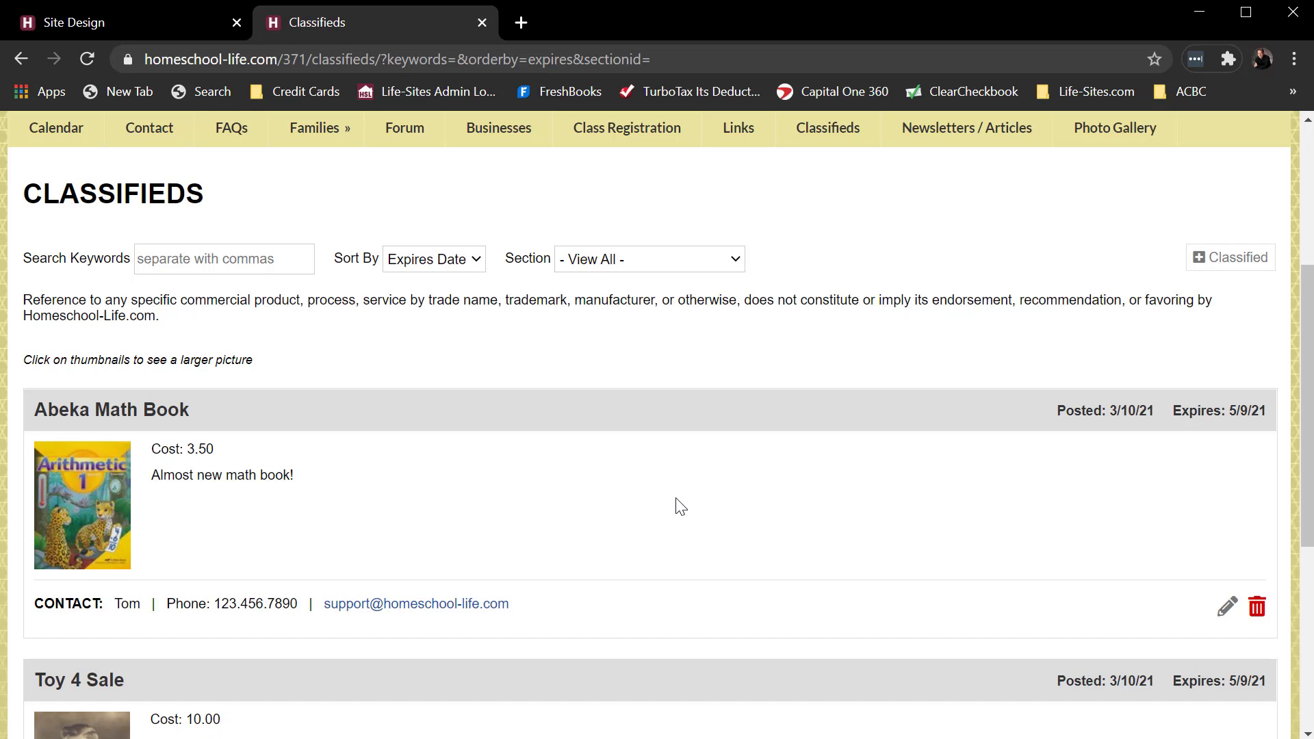
{"action": "scroll", "coordinate": [681, 507], "scroll_direction": "down", "scroll_amount": 1}
{"action": "scroll", "coordinate": [688, 491], "scroll_direction": "up", "scroll_amount": 5}
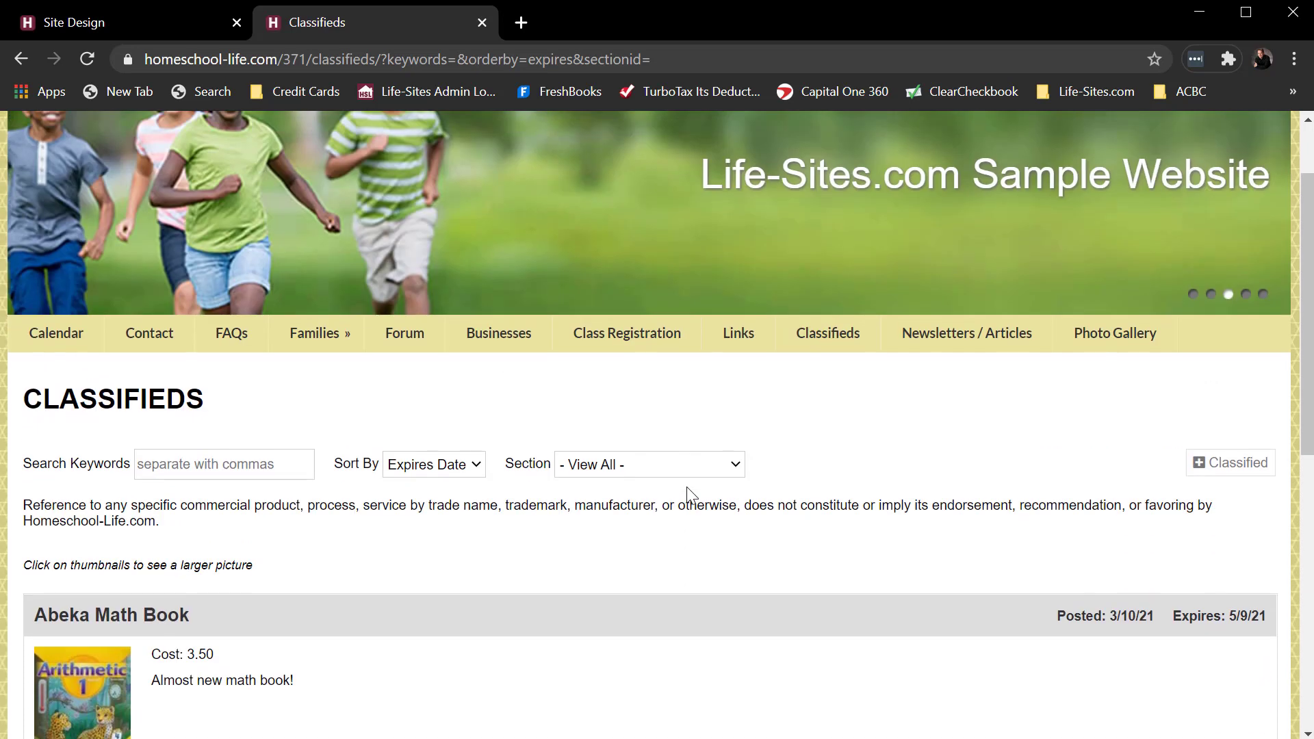
{"action": "scroll", "coordinate": [687, 487], "scroll_direction": "up", "scroll_amount": 2}
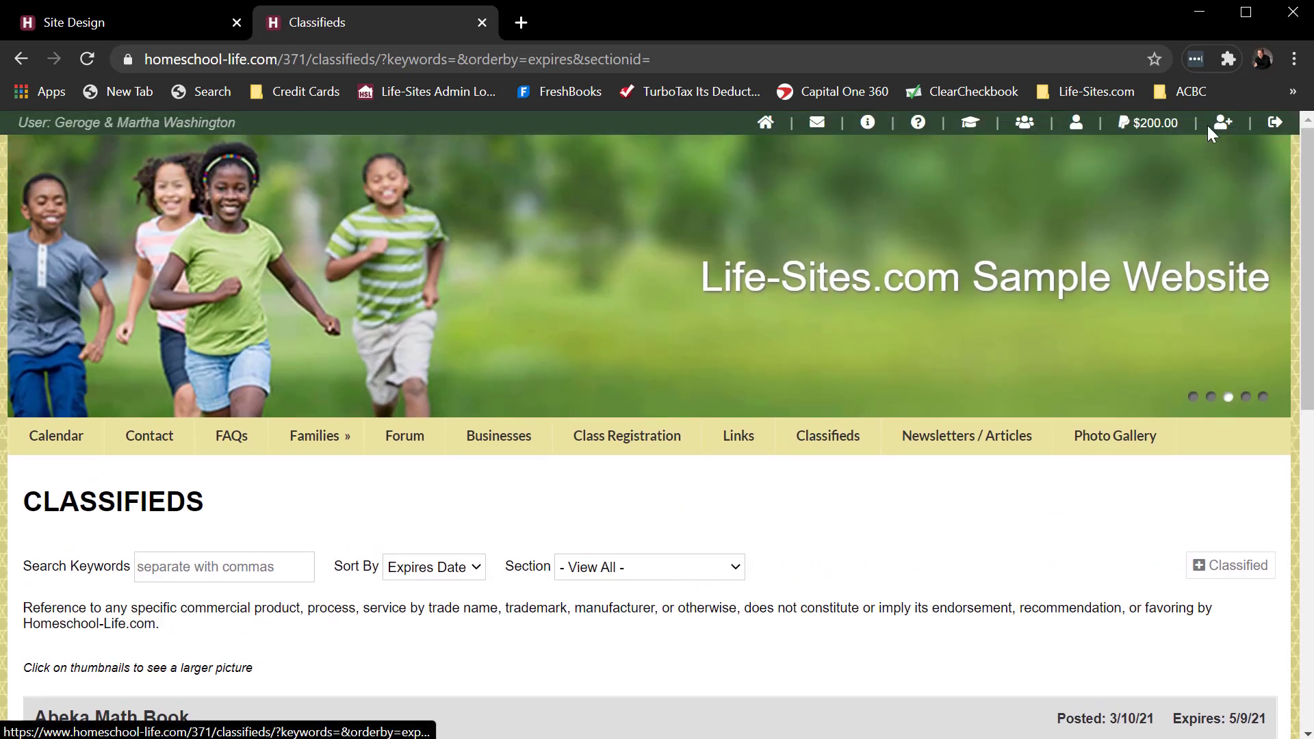
Open Edit My Profile and review the classified e-mail notifications, highlighting the ONCE A DAY option.
{"action": "left_click", "coordinate": [1076, 133]}
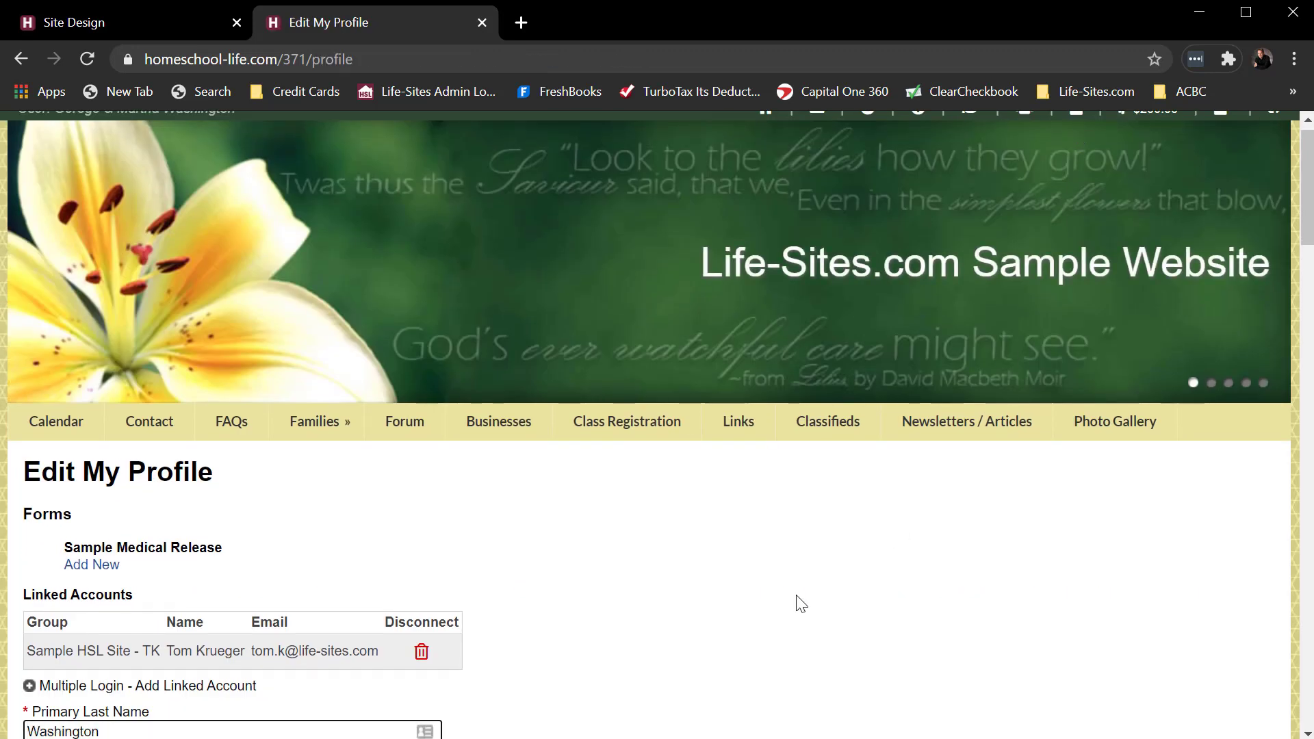
{"action": "scroll", "coordinate": [795, 590], "scroll_direction": "down", "scroll_amount": 20}
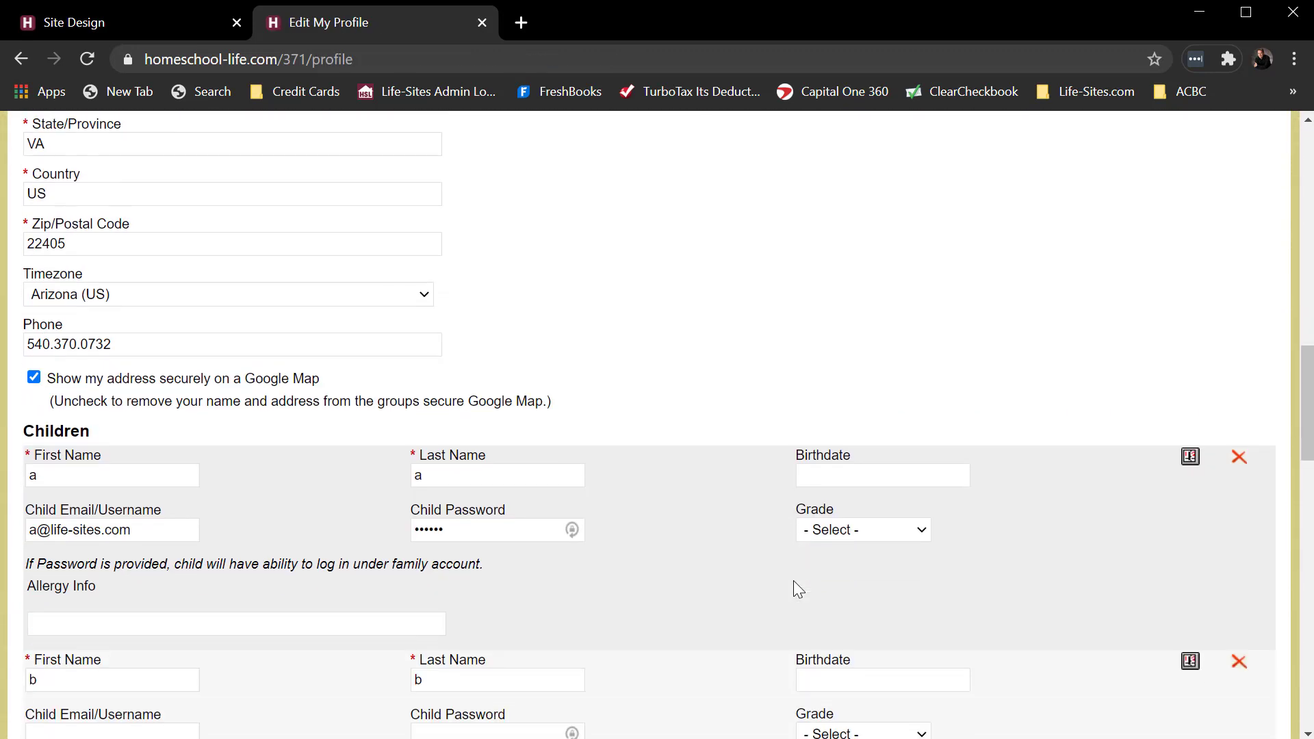
{"action": "scroll", "coordinate": [799, 590], "scroll_direction": "down", "scroll_amount": 10}
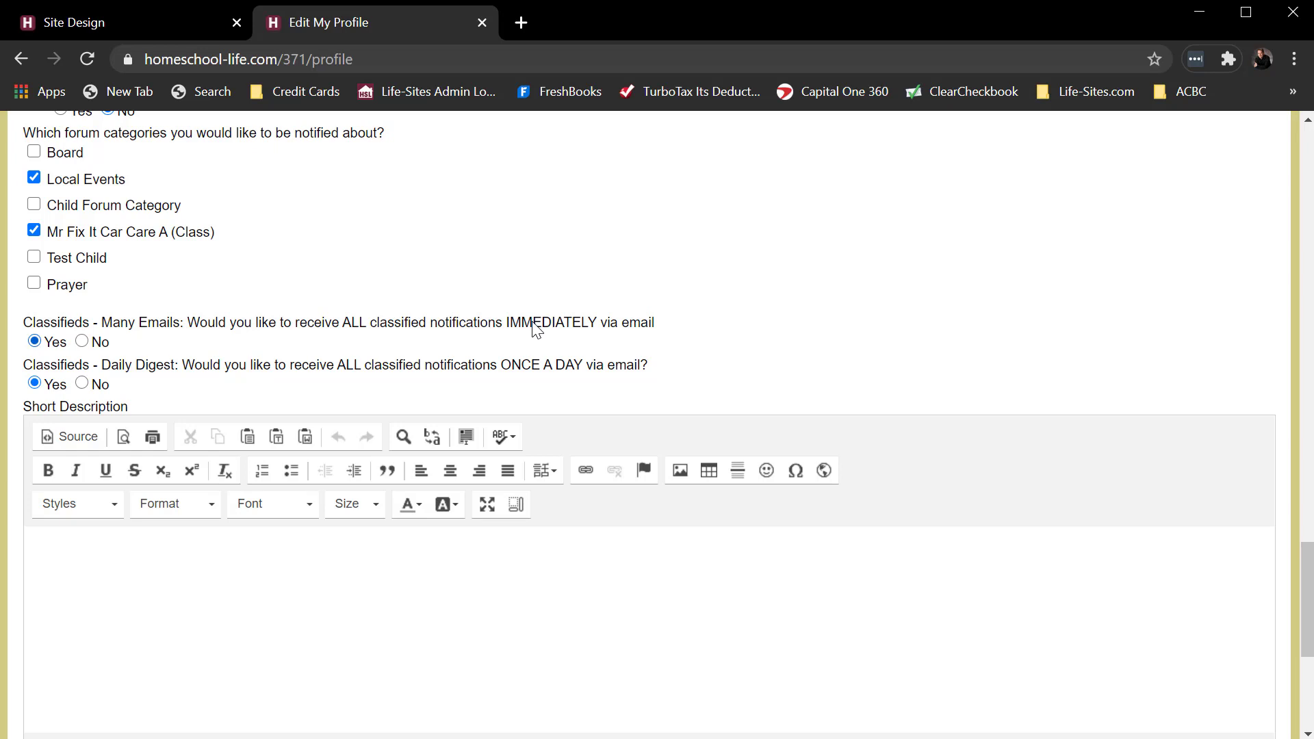
{"action": "left_click_drag", "start_coordinate": [503, 367], "coordinate": [571, 373]}
{"action": "key", "text": "shift+Right"}
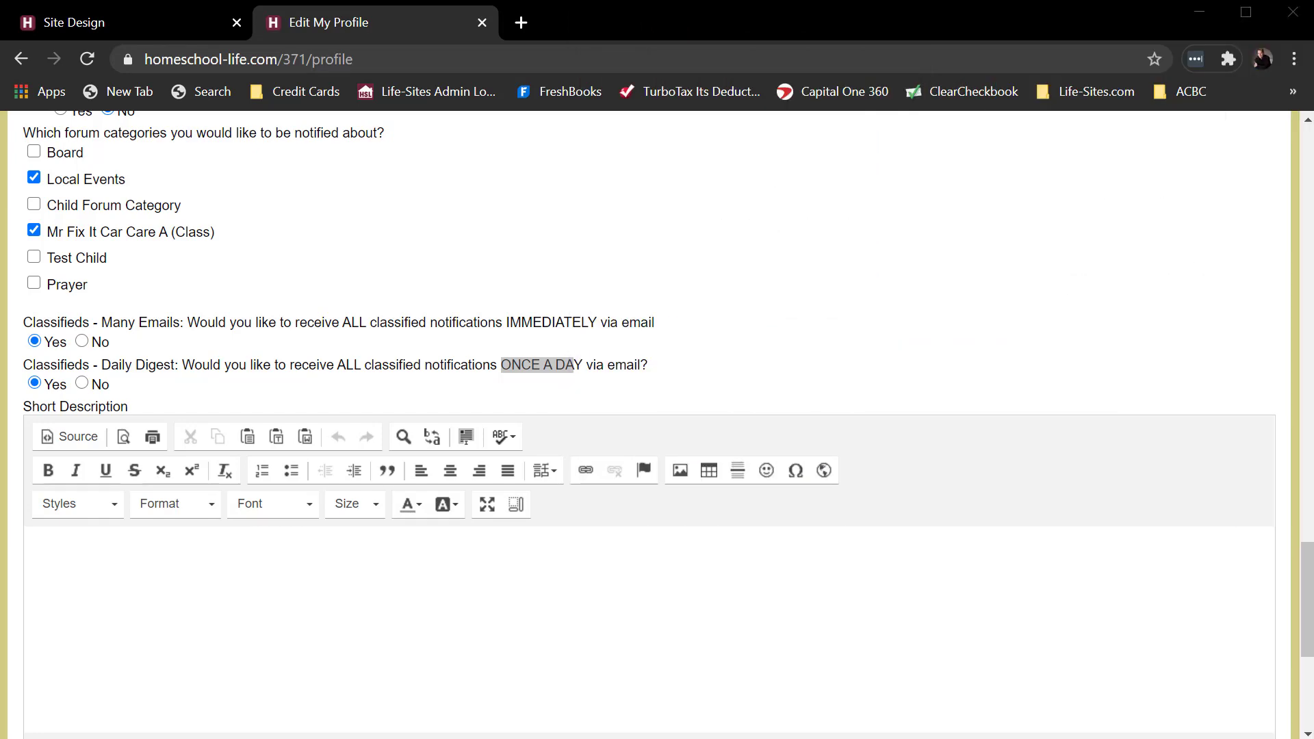
{"action": "left_click", "coordinate": [616, 577]}
{"action": "scroll", "coordinate": [648, 569], "scroll_direction": "up", "scroll_amount": 5}
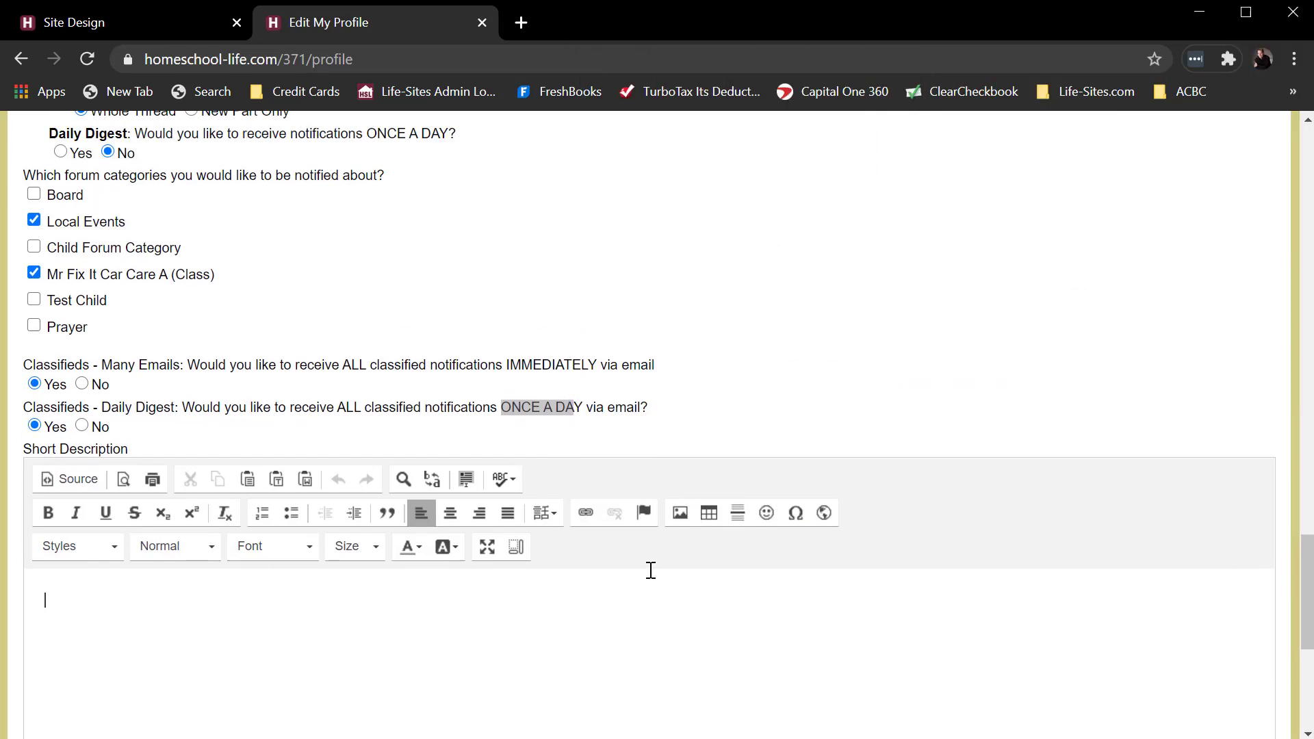
{"action": "scroll", "coordinate": [746, 522], "scroll_direction": "up", "scroll_amount": 15}
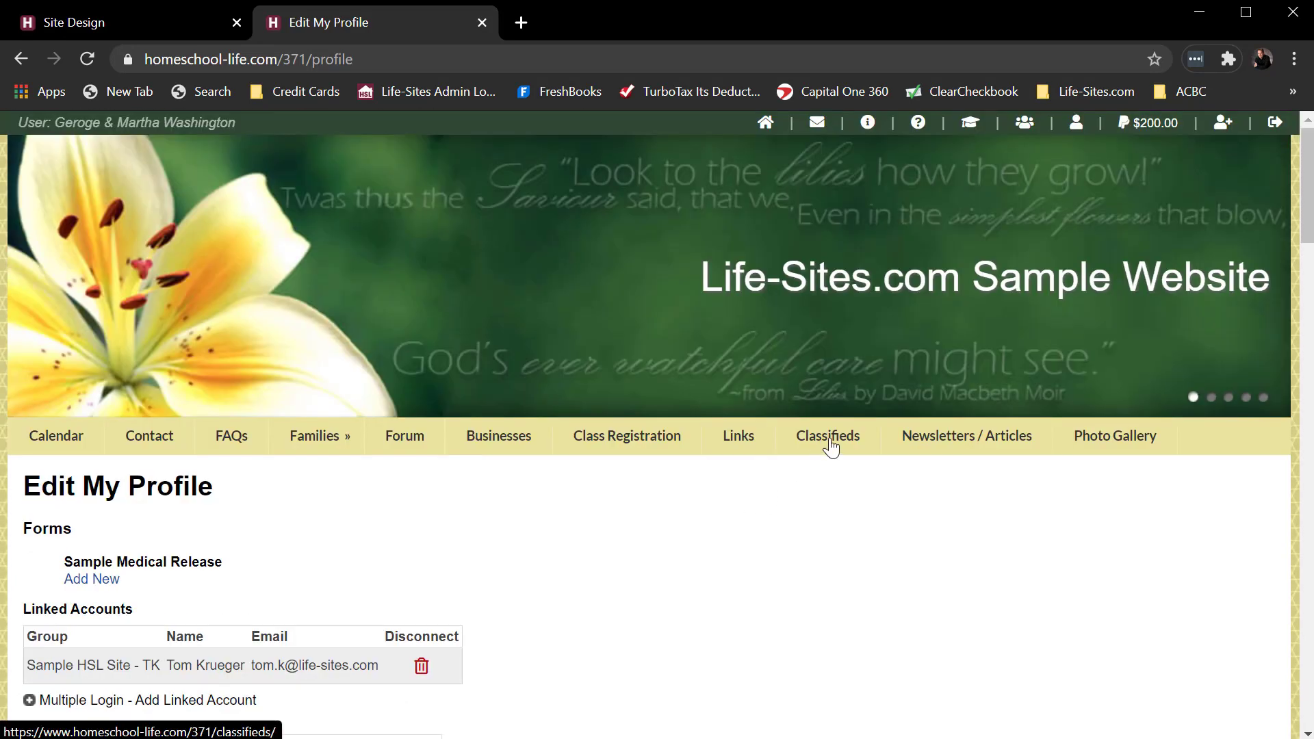
Return to Classifieds, open the Abeka Math Book listing's edit page, then go back.
{"action": "left_click", "coordinate": [830, 438]}
{"action": "scroll", "coordinate": [902, 485], "scroll_direction": "down", "scroll_amount": 8}
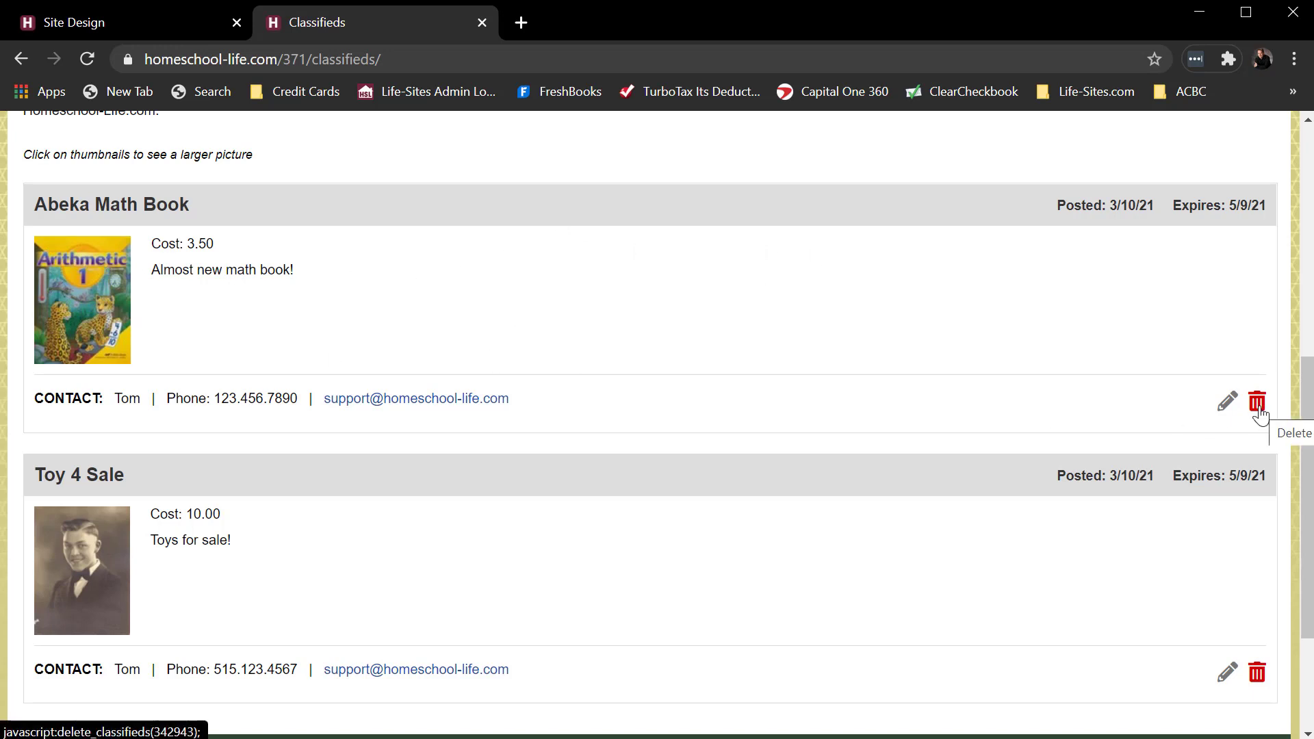
{"action": "left_click", "coordinate": [1227, 409]}
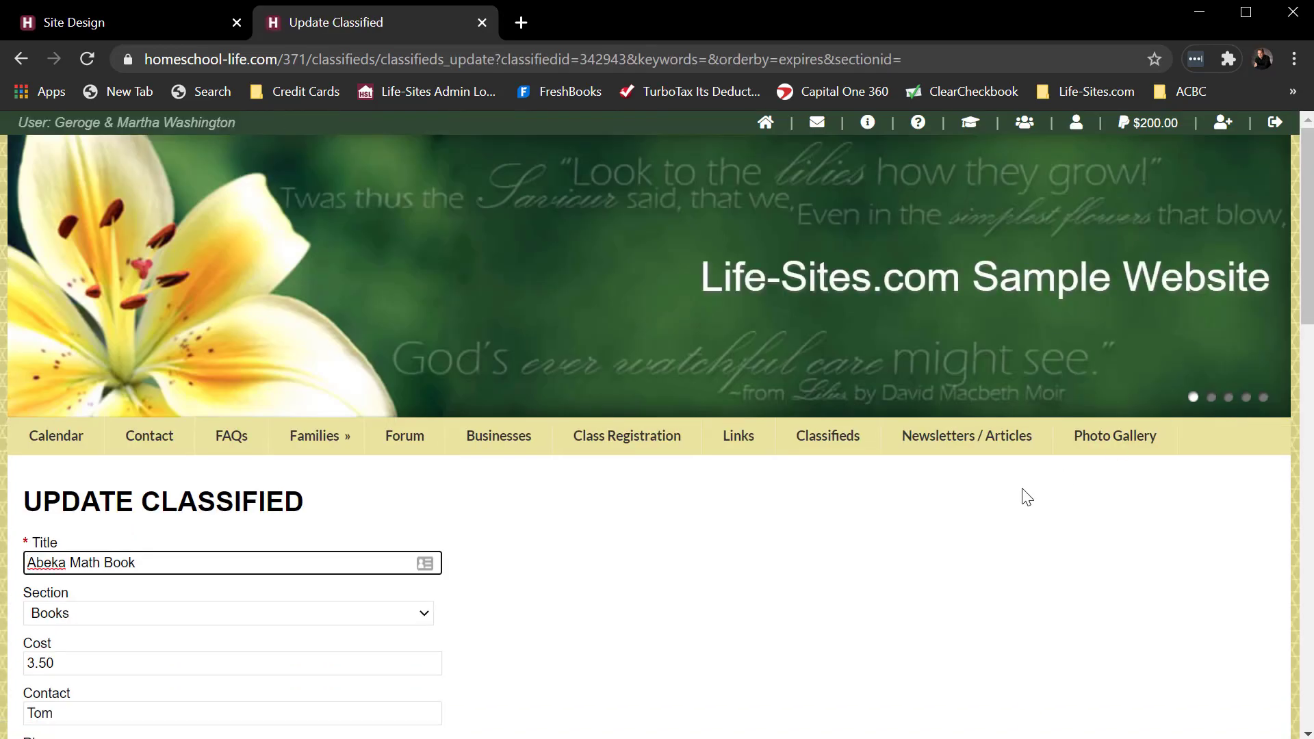
{"action": "scroll", "coordinate": [566, 245], "scroll_direction": "up", "scroll_amount": 5}
{"action": "left_click", "coordinate": [21, 59]}
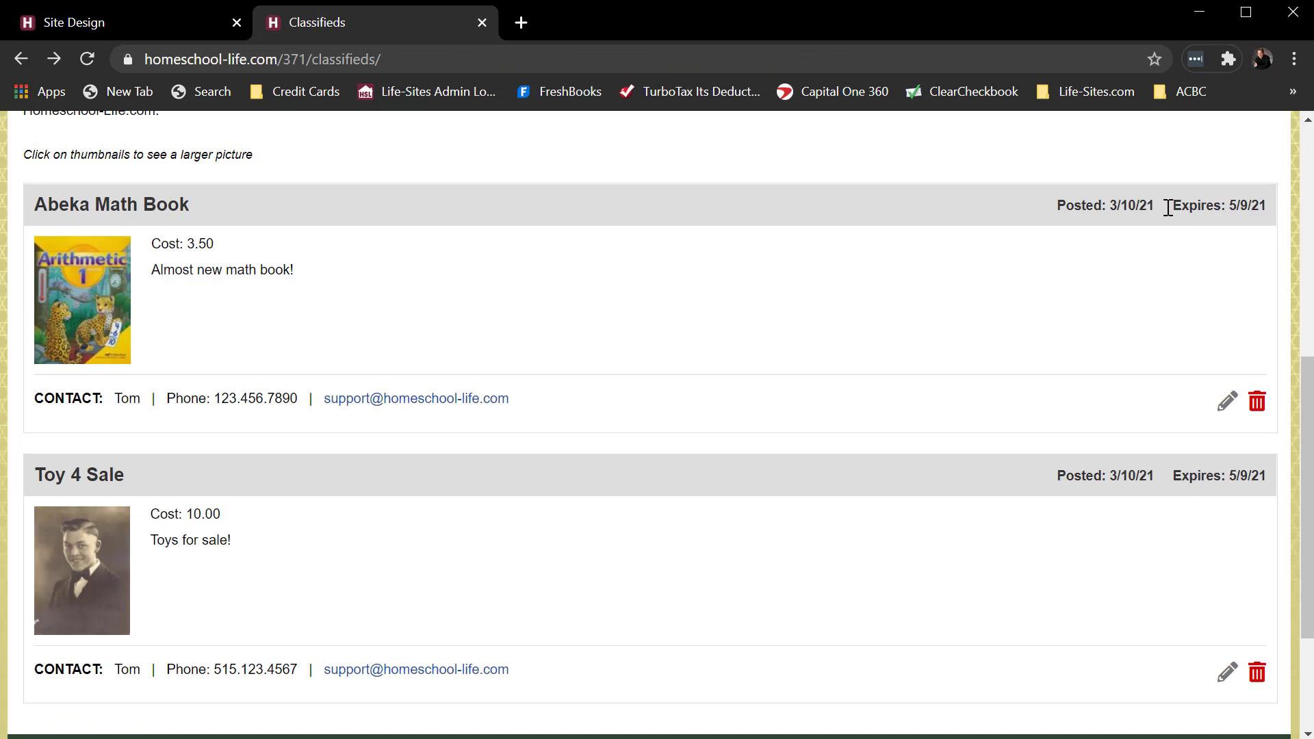
Highlight the listing's 5/9/21 expiry date on the Classifieds page.
{"action": "left_click_drag", "start_coordinate": [1169, 208], "coordinate": [1268, 207]}
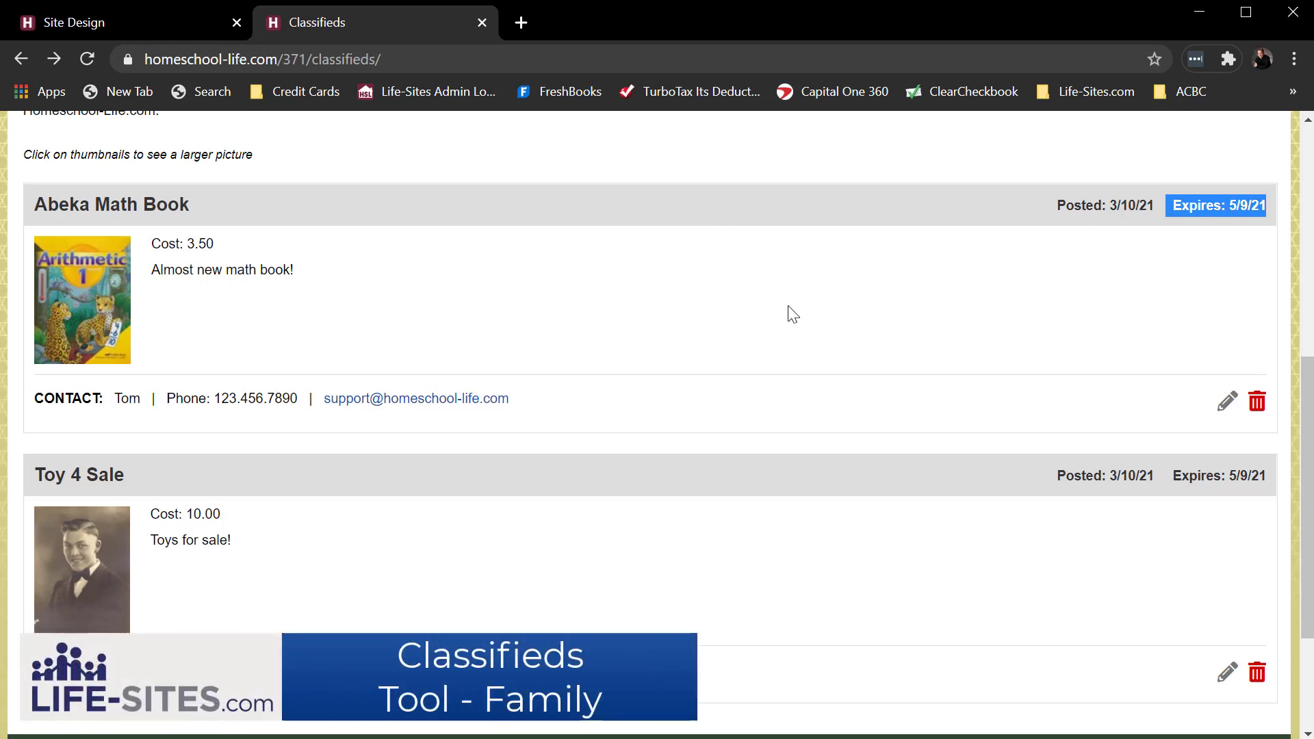
{"action": "scroll", "coordinate": [790, 314], "scroll_direction": "up", "scroll_amount": 2}
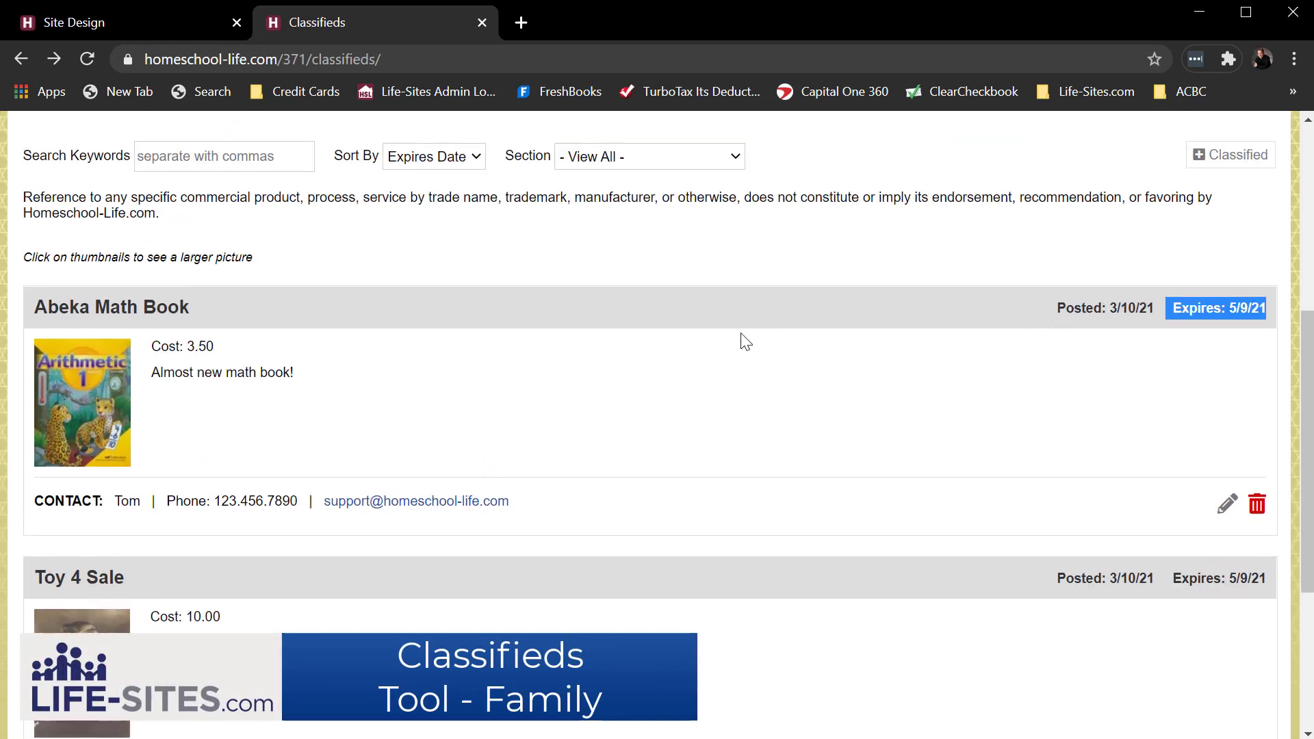
{"action": "scroll", "coordinate": [745, 340], "scroll_direction": "up", "scroll_amount": 2}
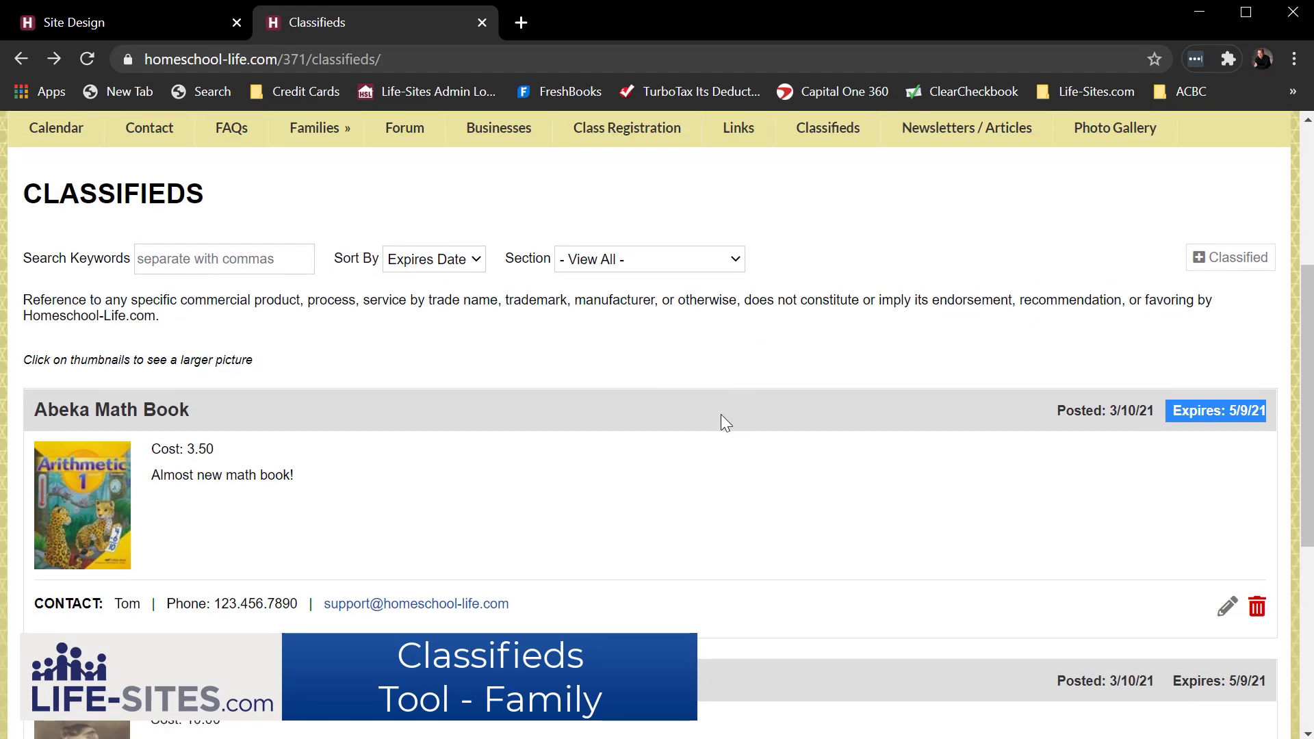